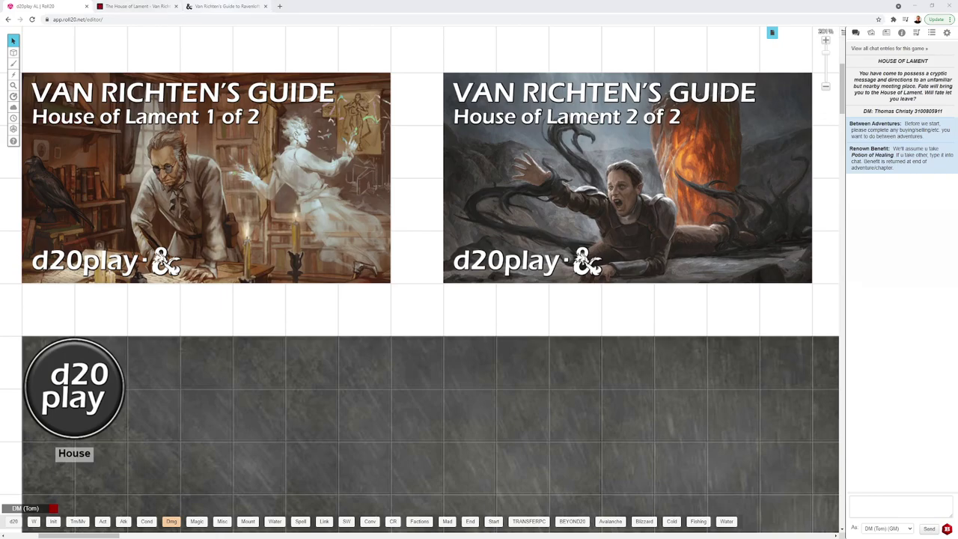
# Review the House of Lament DM resources pack and the D&D Beyond chapter, then return to Roll20
pyautogui.click(224, 6)
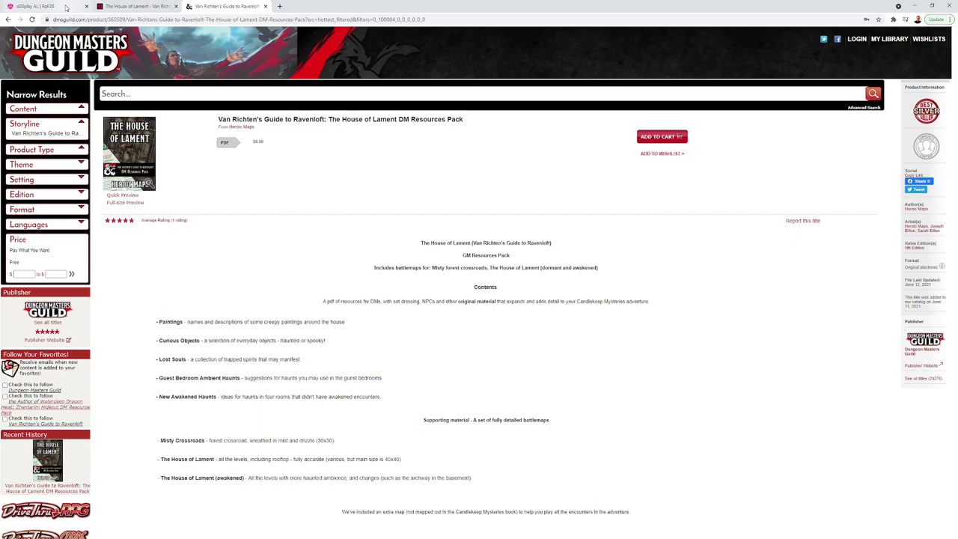
pyautogui.click(66, 7)
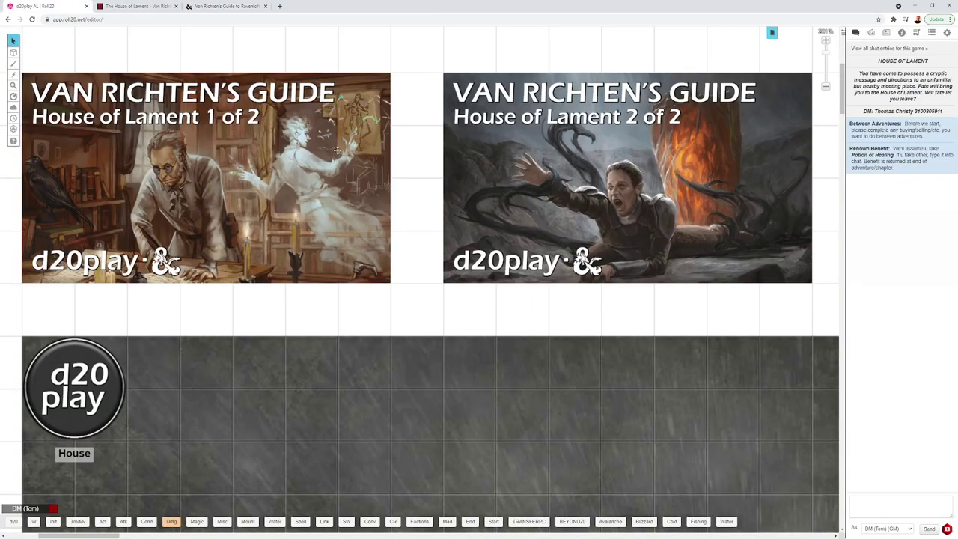
pyautogui.click(138, 6)
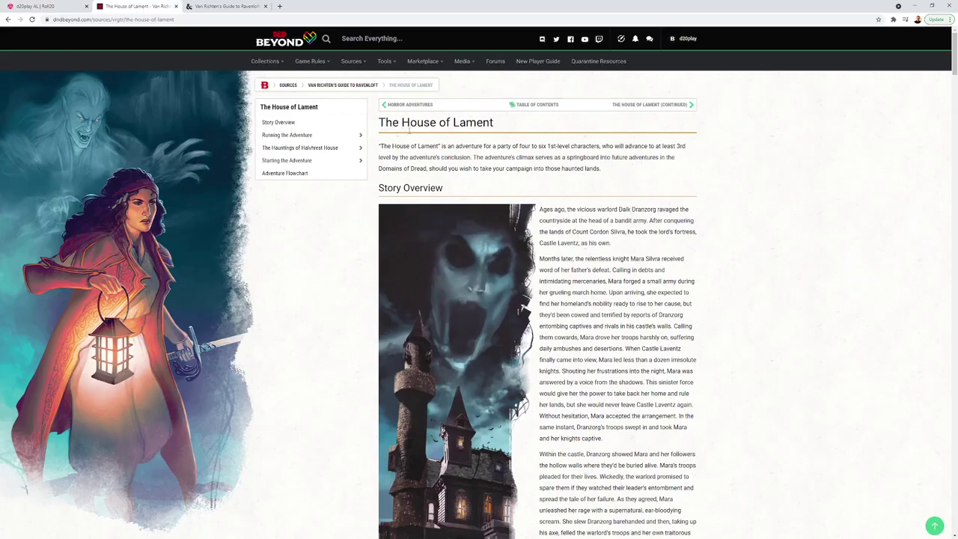
pyautogui.click(331, 85)
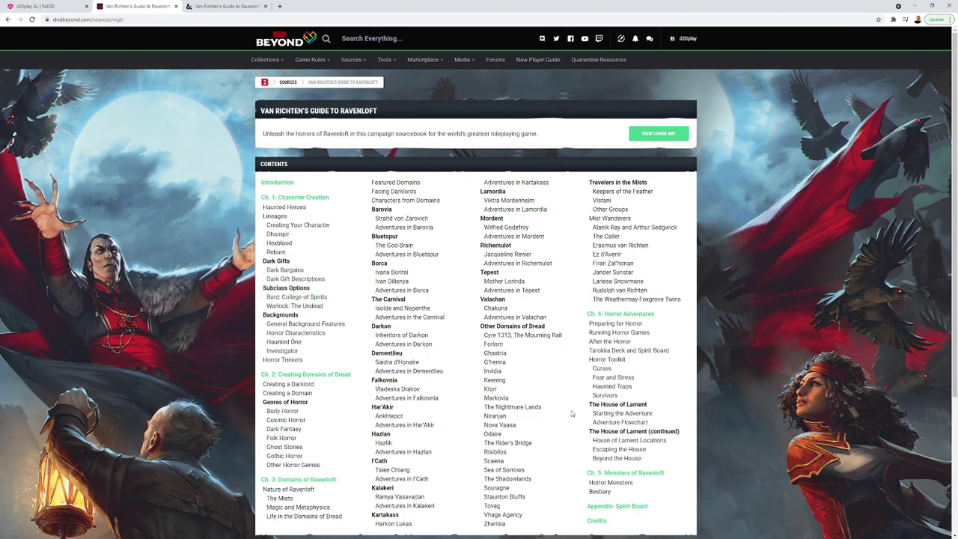
pyautogui.click(211, 7)
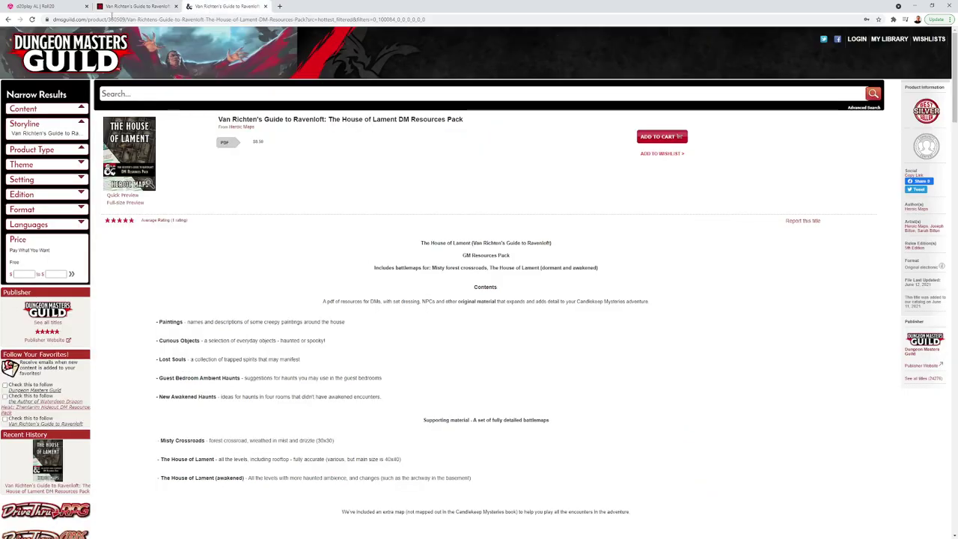
pyautogui.click(45, 6)
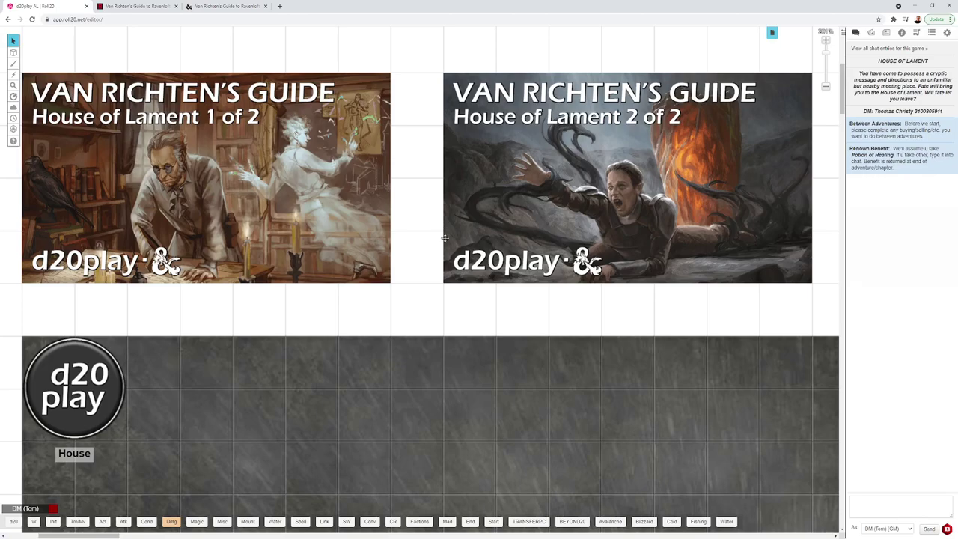
# Reorder the large house map's layers, sending the roof image and then the floor plan to the back
pyautogui.scroll(-1, 446, 255)
pyautogui.scroll(-4, 446, 254)
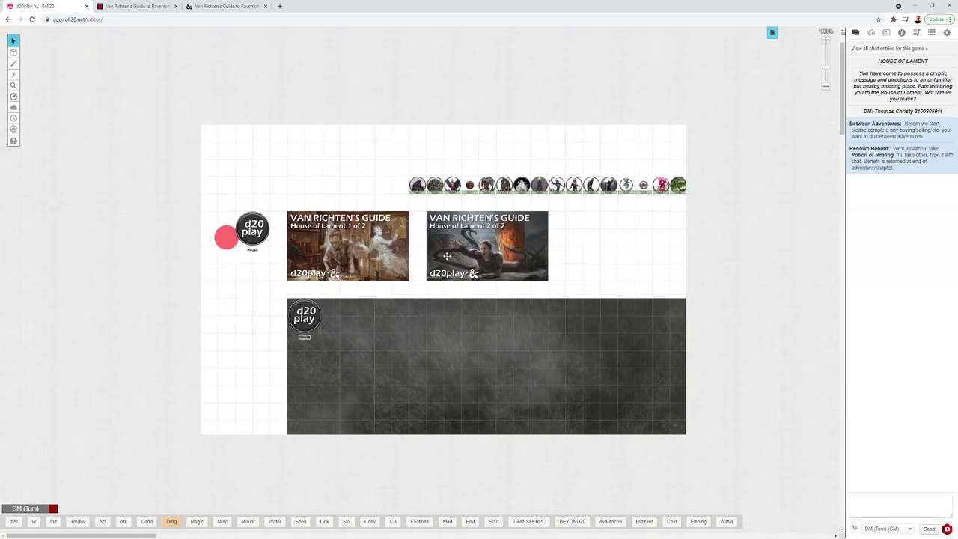
pyautogui.scroll(-5, 445, 256)
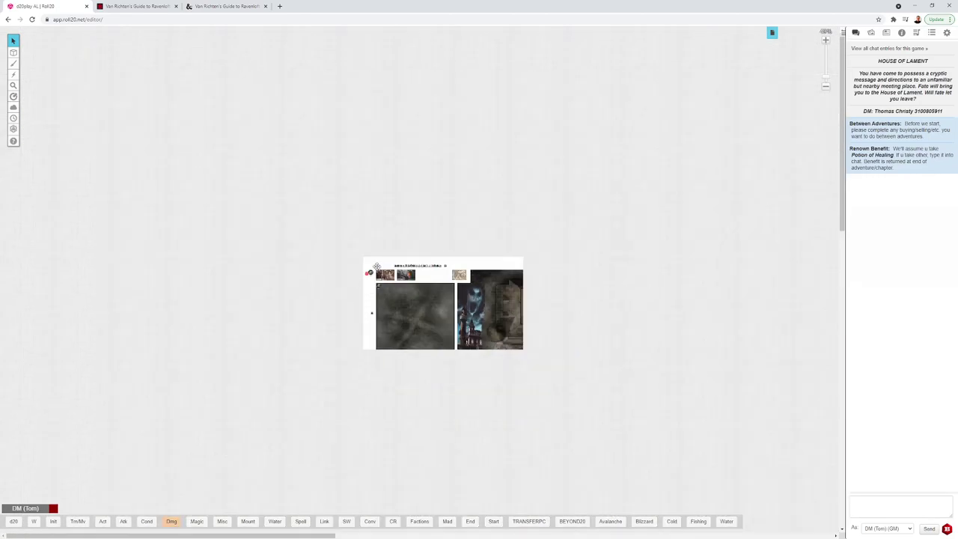
pyautogui.scroll(3, 283, 234)
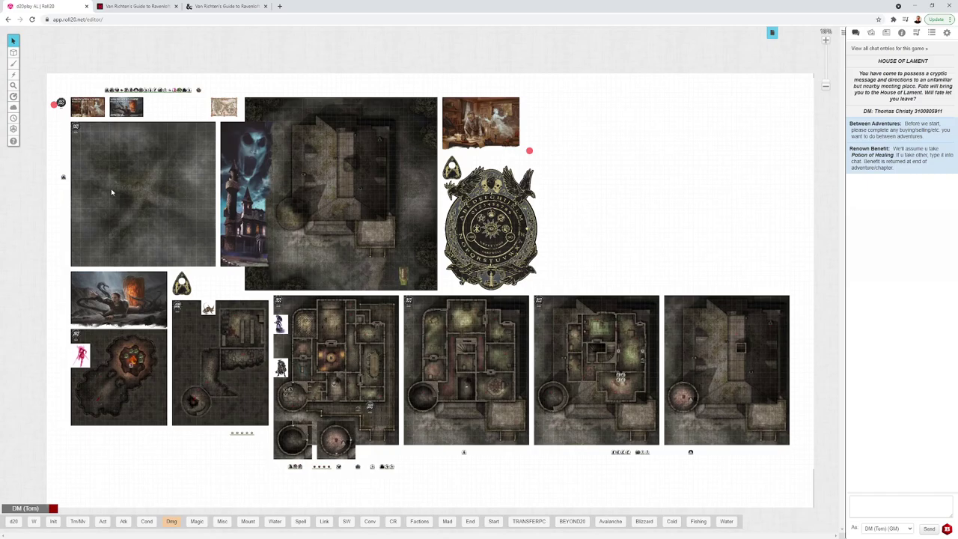
pyautogui.scroll(5, 112, 192)
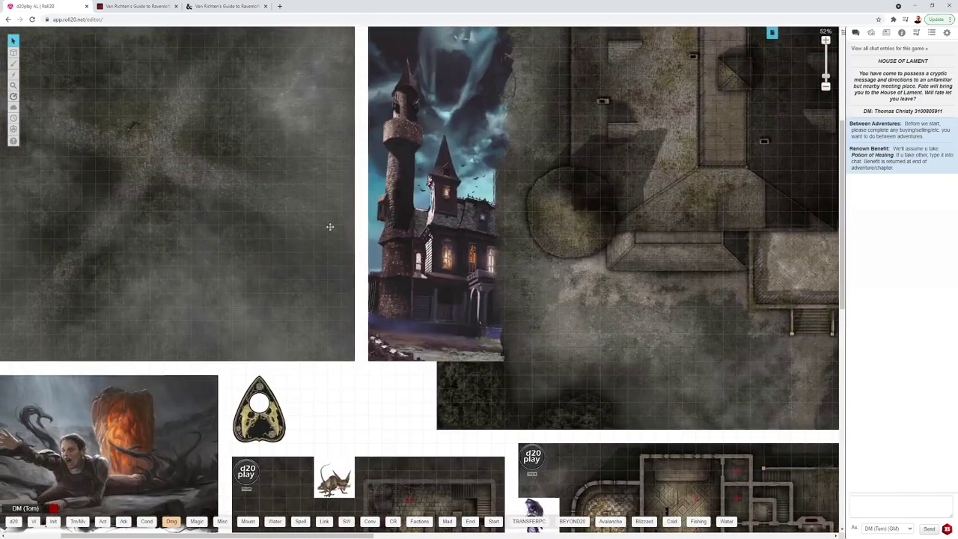
pyautogui.scroll(3, 329, 226)
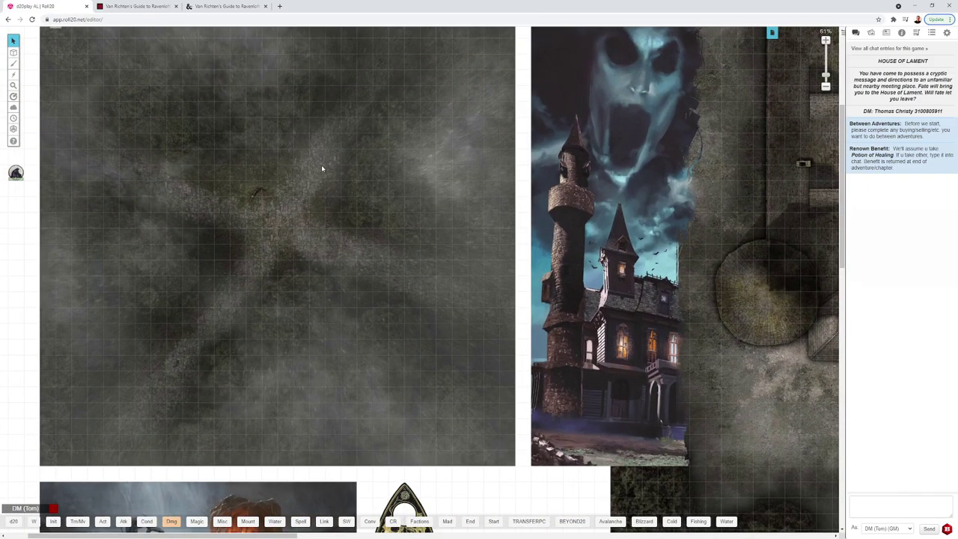
pyautogui.scroll(-8, 279, 243)
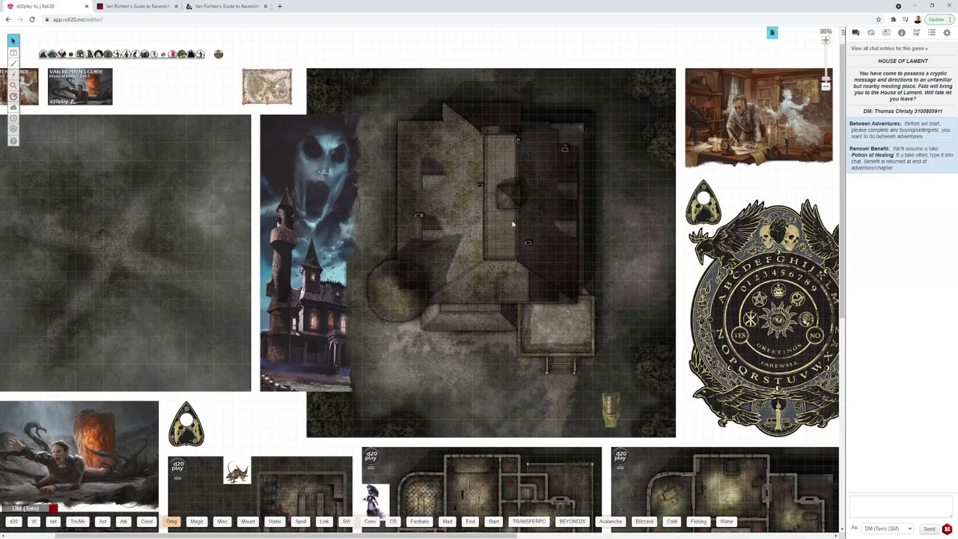
pyautogui.click(492, 244)
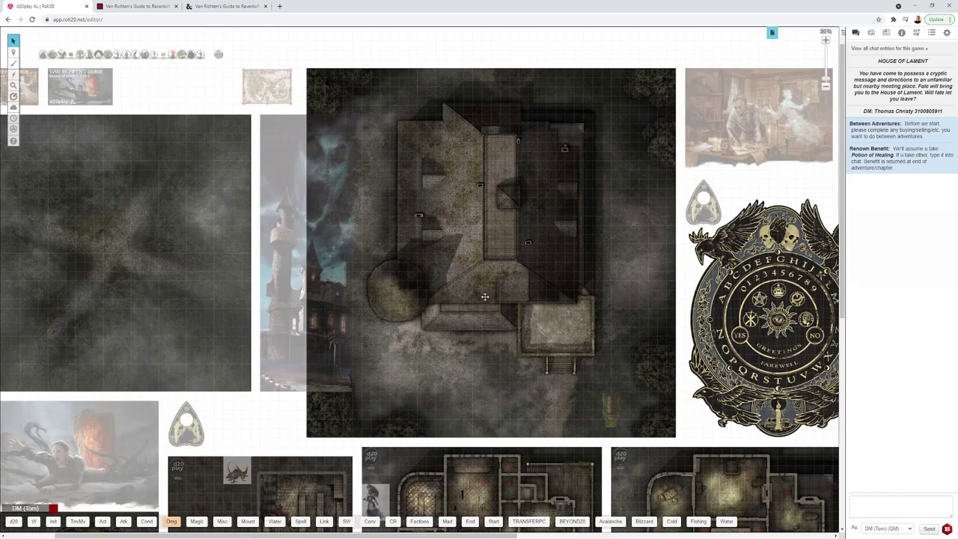
pyautogui.rightClick(473, 346)
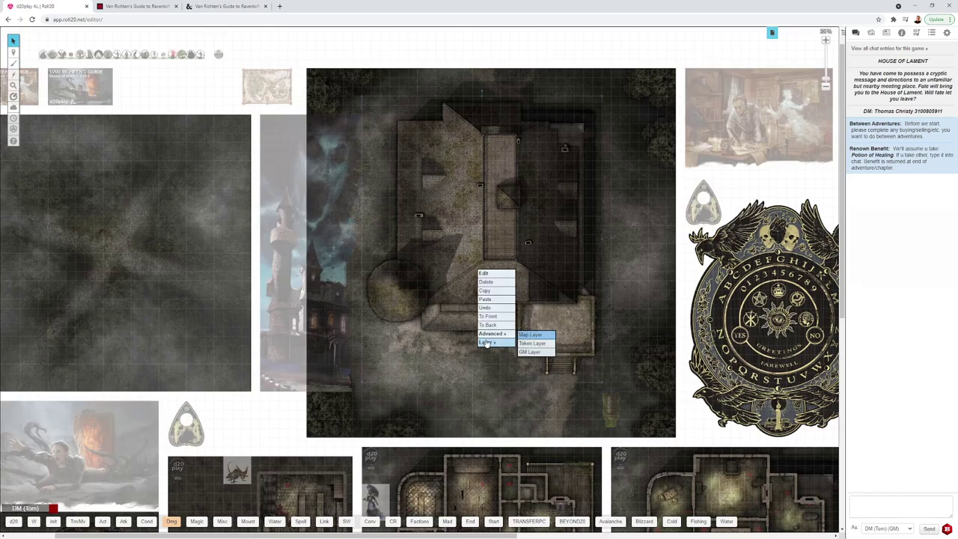
pyautogui.click(499, 327)
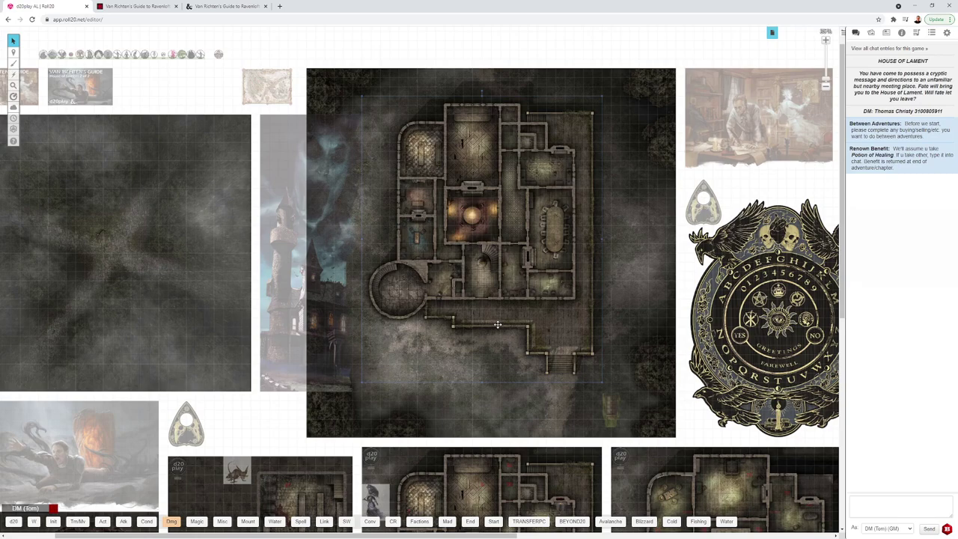
pyautogui.rightClick(627, 269)
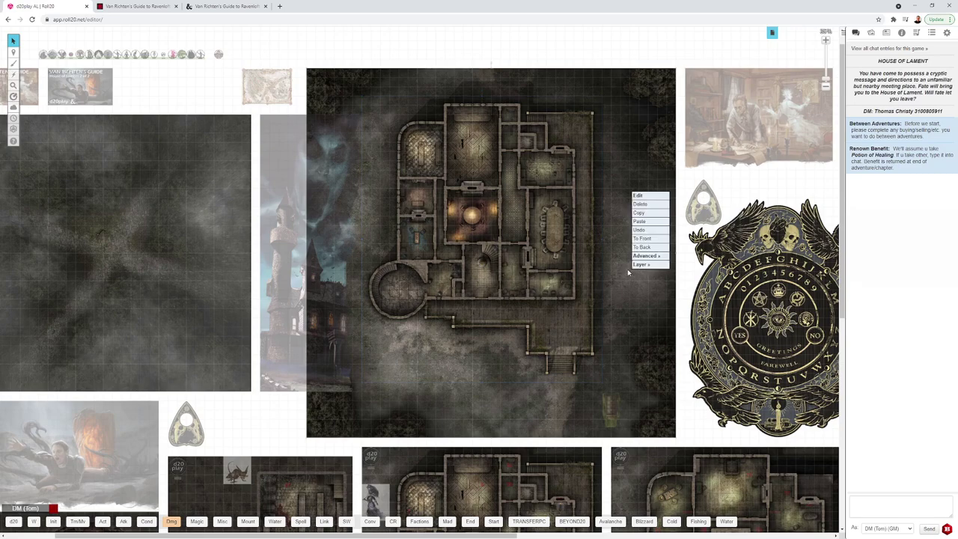
pyautogui.click(641, 247)
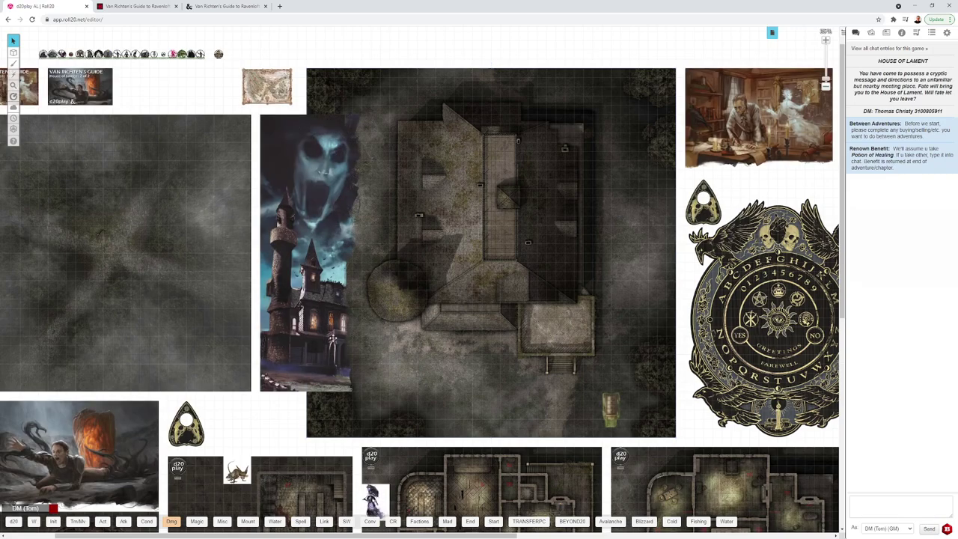
# Select the small token at the house's front path and scroll across the ground-floor rooms
pyautogui.click(612, 406)
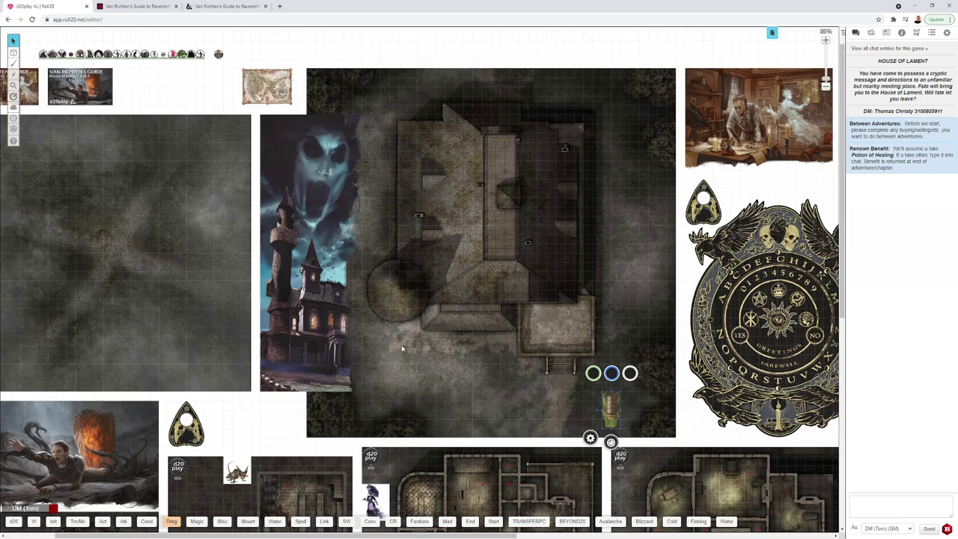
pyautogui.scroll(-10, 402, 348)
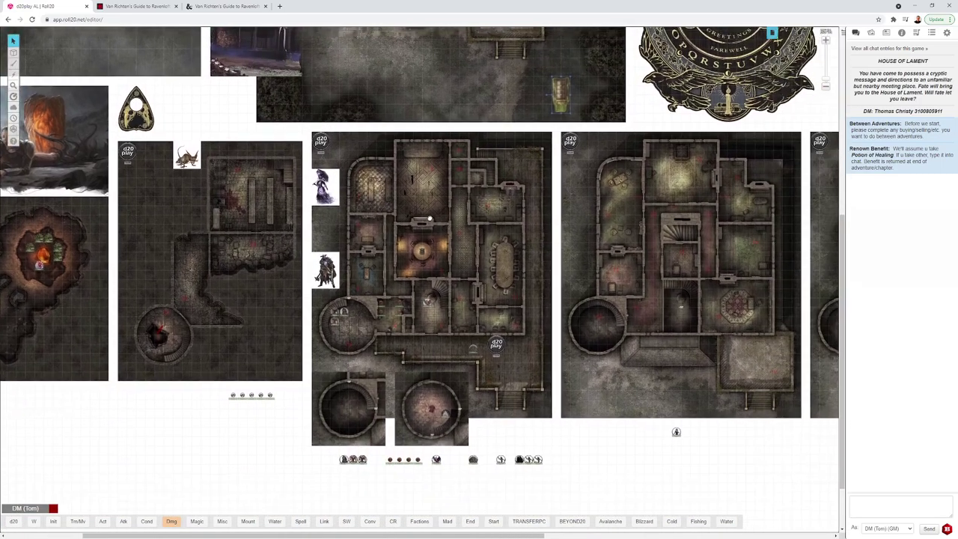
pyautogui.scroll(3, 450, 290)
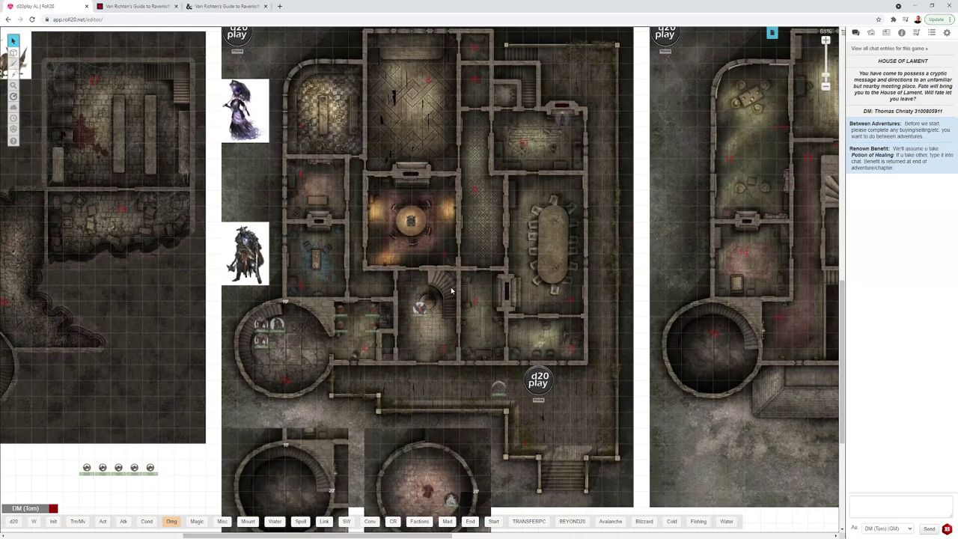
pyautogui.scroll(2, 451, 287)
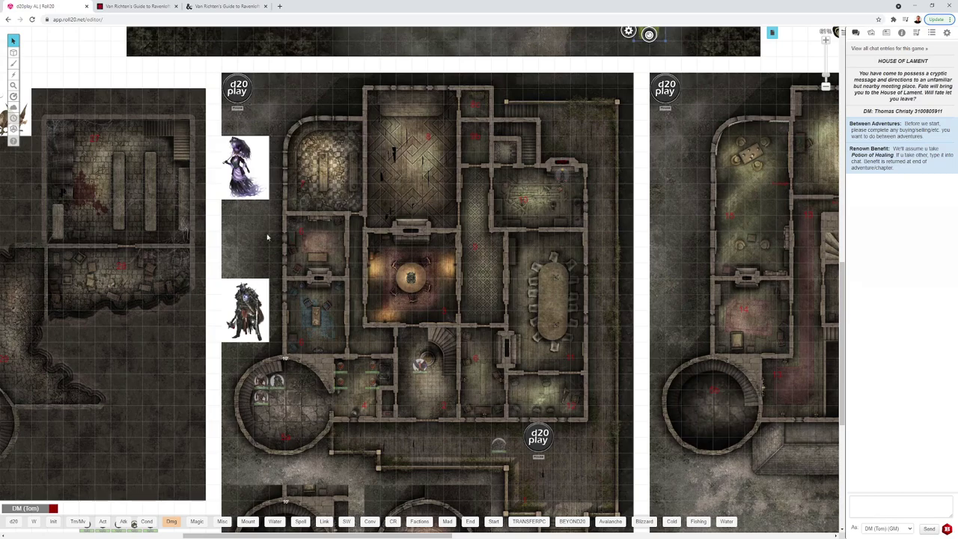
pyautogui.scroll(-5, 371, 221)
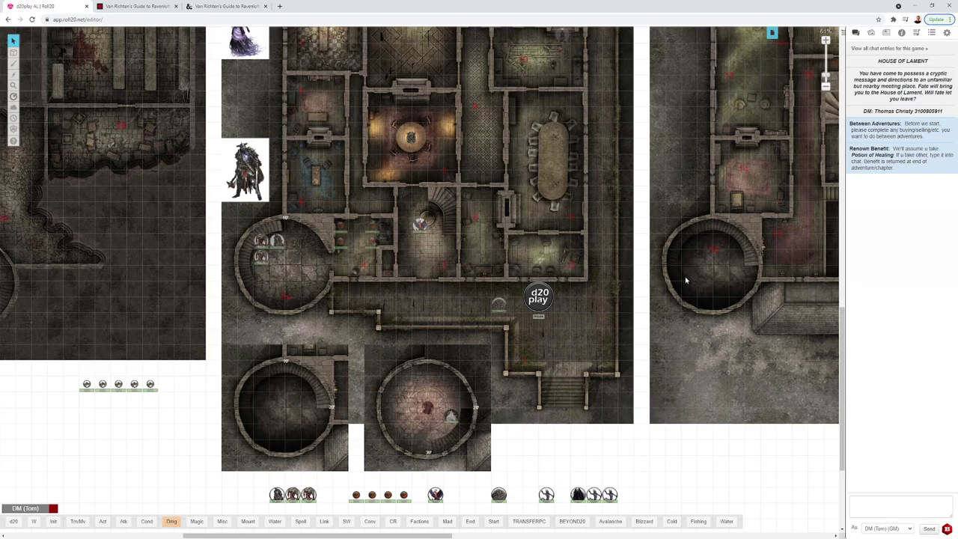
pyautogui.hscroll(15, 684, 276)
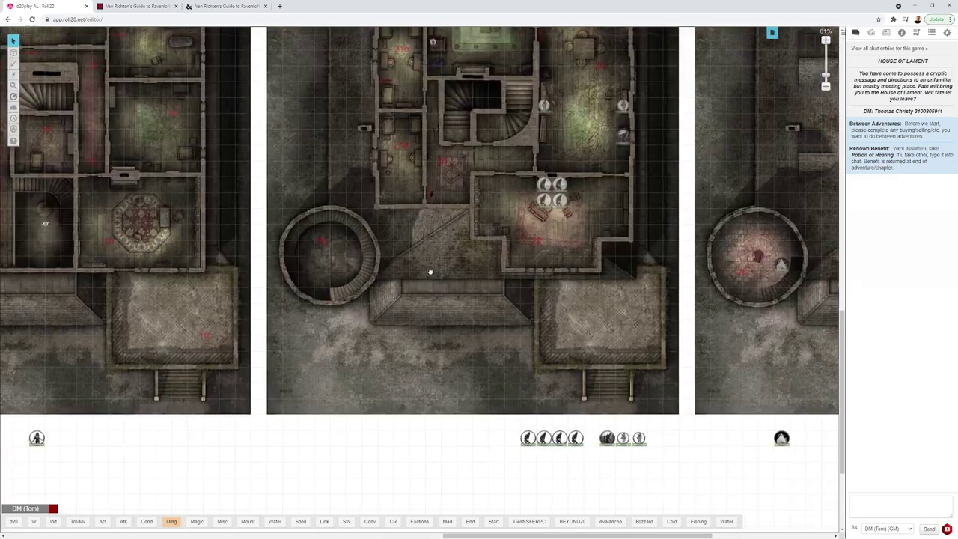
pyautogui.hscroll(5, 592, 276)
pyautogui.hscroll(8, 593, 276)
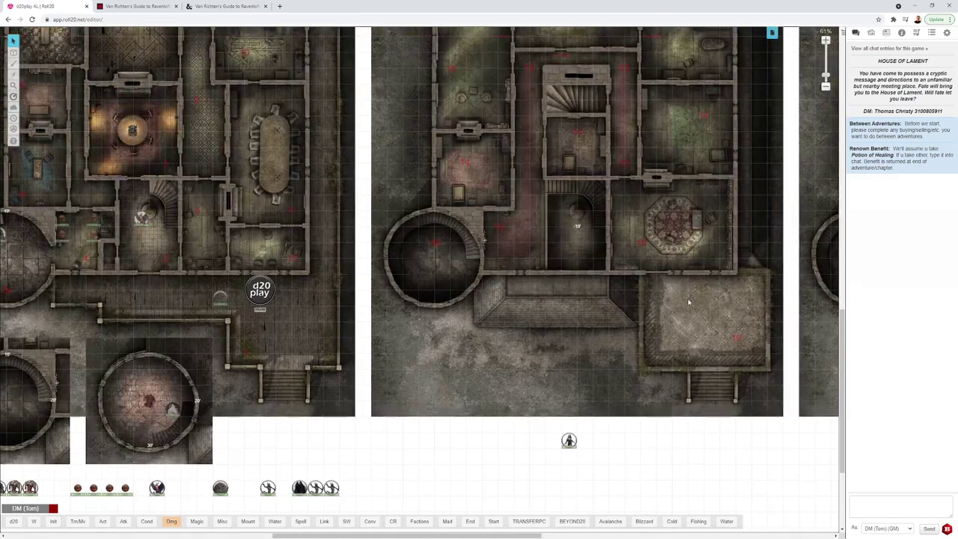
pyautogui.hscroll(-8, 630, 378)
pyautogui.scroll(-2, 462, 331)
pyautogui.hscroll(2, 461, 332)
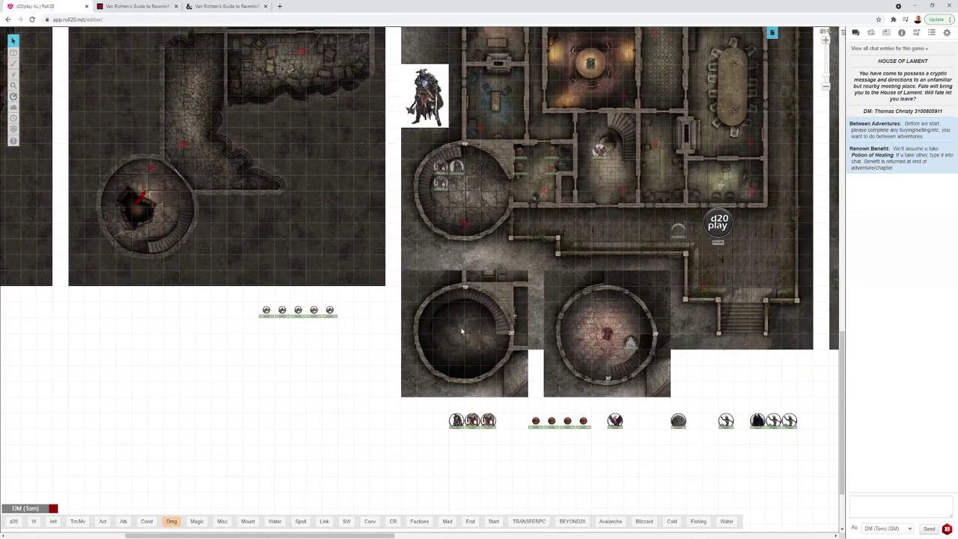
pyautogui.scroll(5, 583, 338)
pyautogui.hscroll(2, 614, 359)
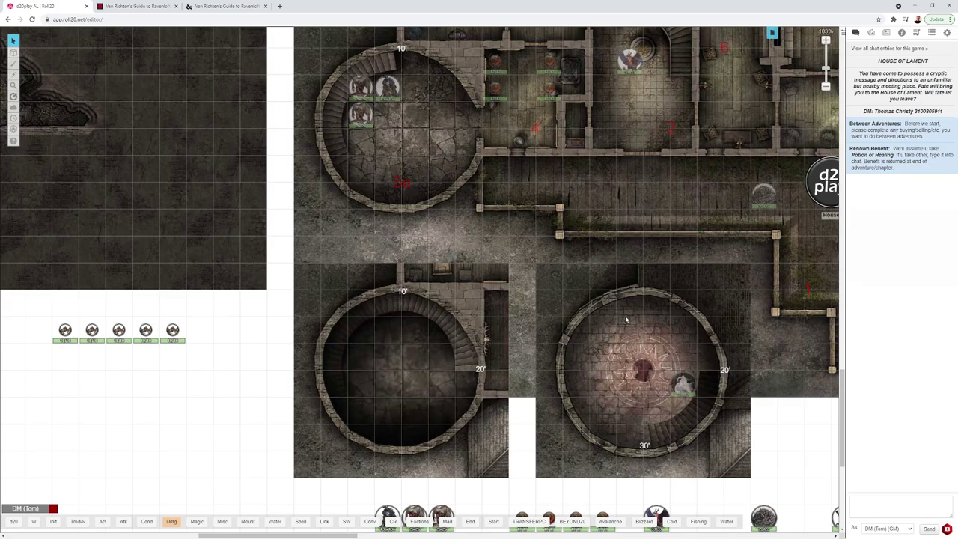
# Pan over to the upper-floor plan with rooms 13–18, the round tower and descending stair
pyautogui.hscroll(10, 340, 230)
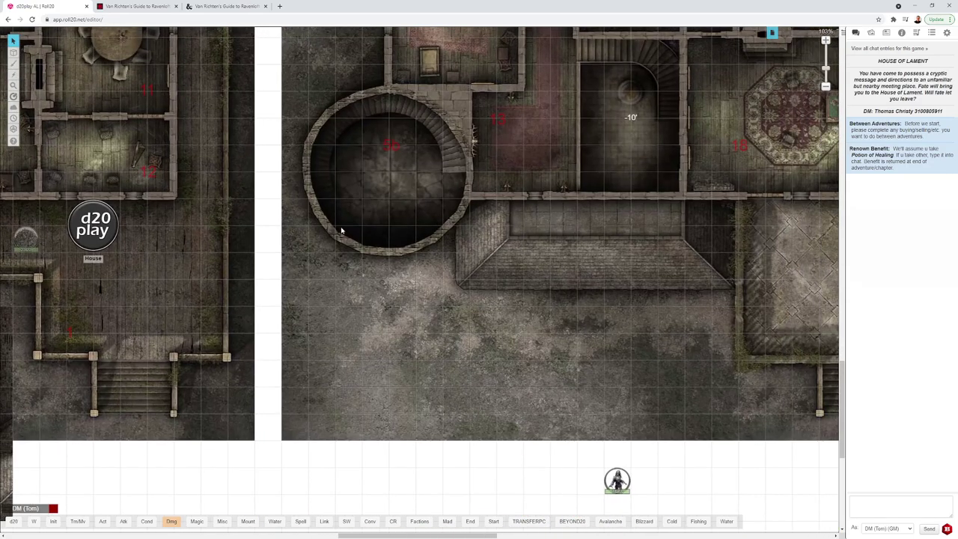
pyautogui.hscroll(10, 340, 231)
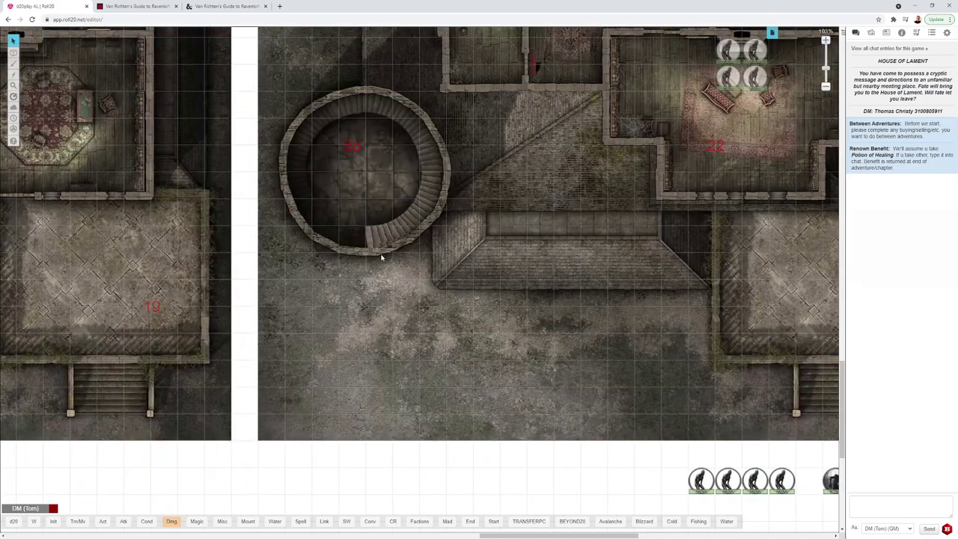
pyautogui.hscroll(-5, 541, 263)
pyautogui.hscroll(-5, 591, 261)
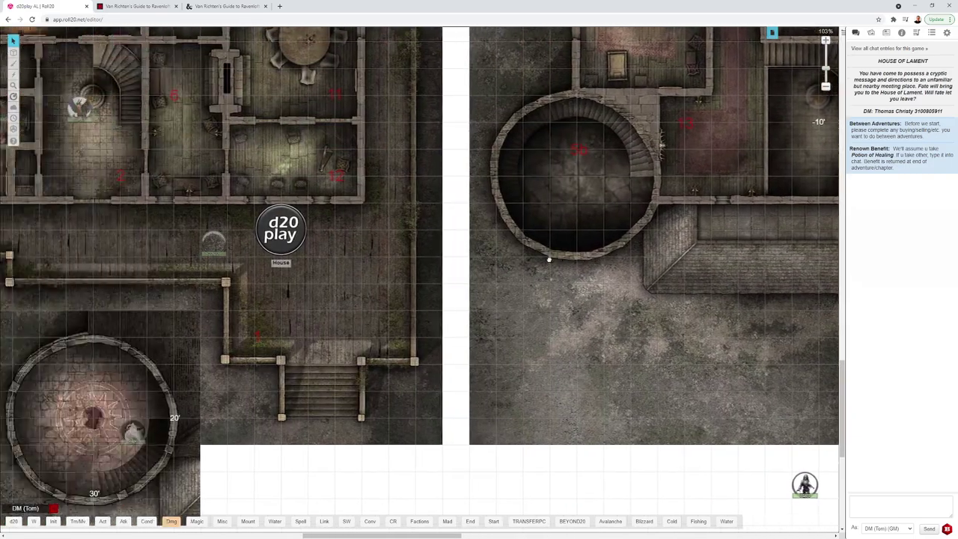
pyautogui.hscroll(-10, 548, 260)
pyautogui.scroll(-2, 417, 231)
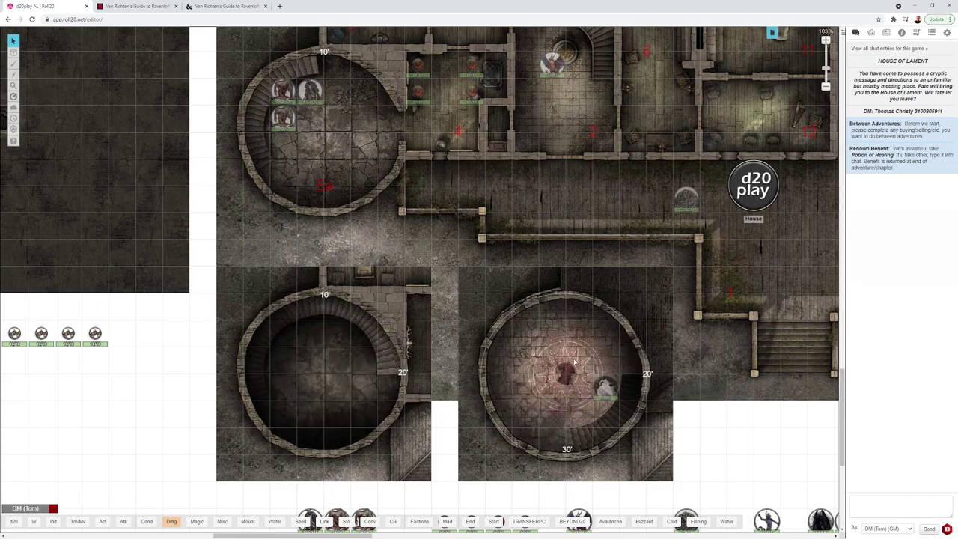
pyautogui.scroll(3, 645, 300)
pyautogui.hscroll(5, 620, 288)
pyautogui.scroll(-3, 620, 289)
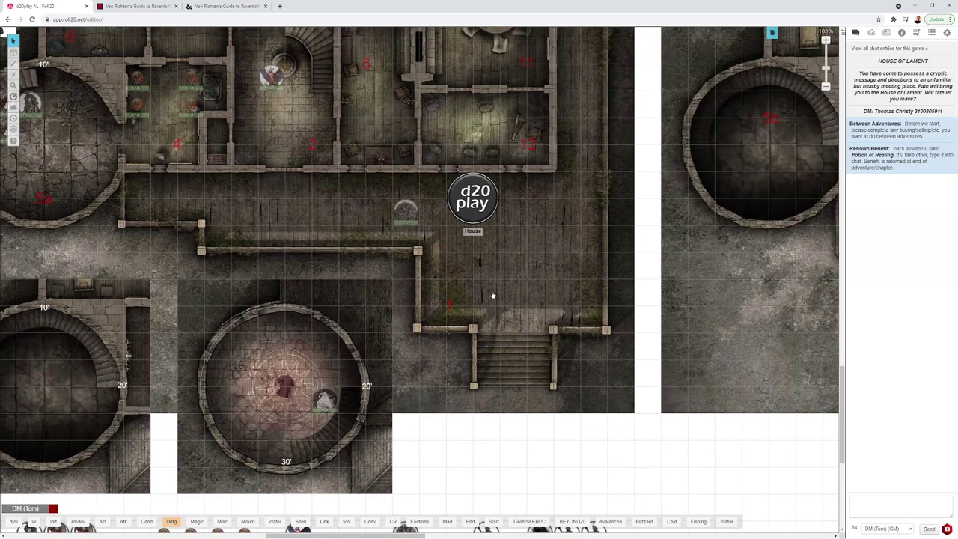
pyautogui.scroll(3, 457, 259)
pyautogui.scroll(2, 486, 254)
pyautogui.hscroll(-1, 501, 269)
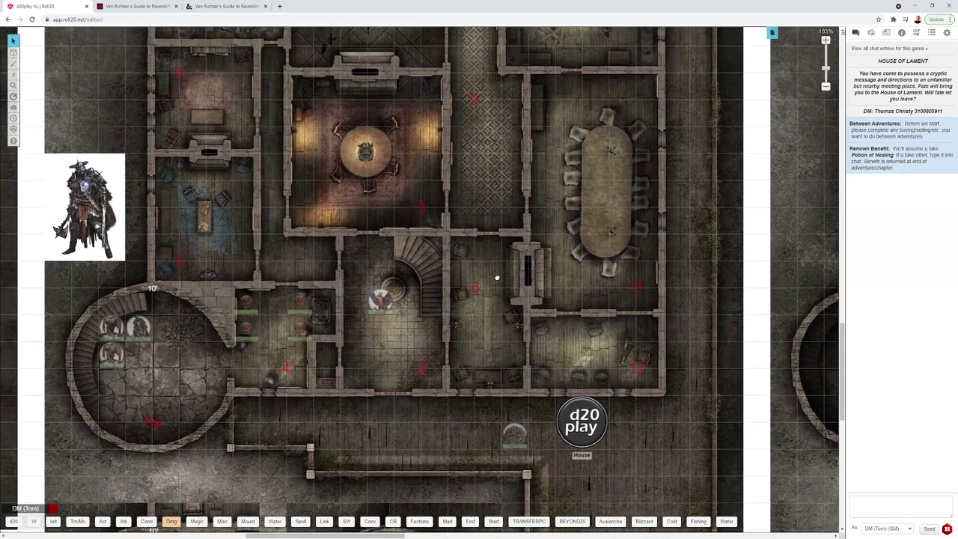
pyautogui.scroll(1, 519, 239)
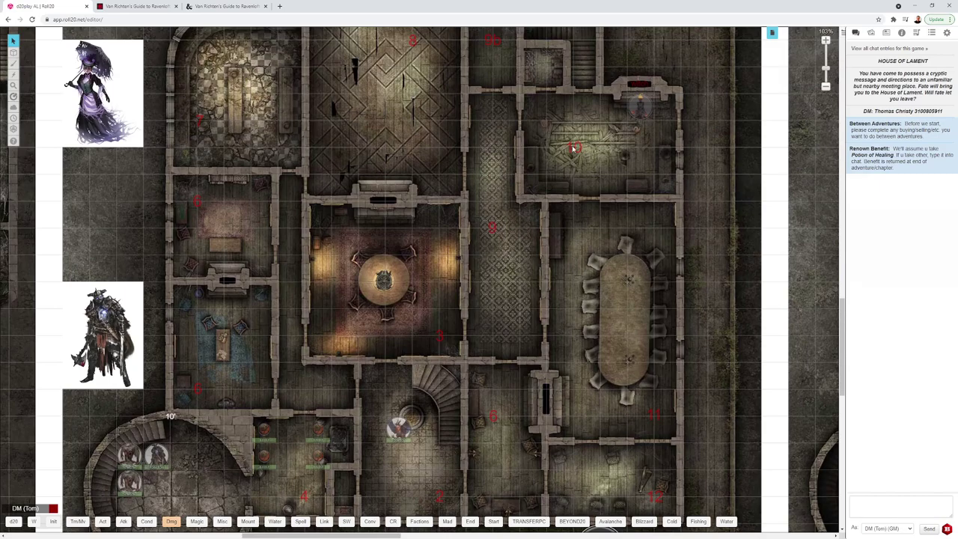
pyautogui.scroll(3, 573, 148)
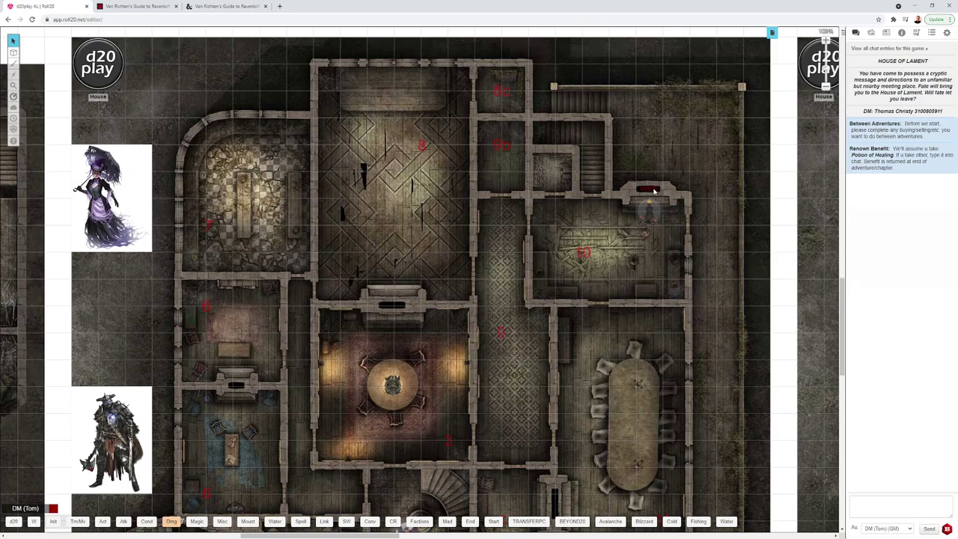
pyautogui.scroll(-3, 662, 234)
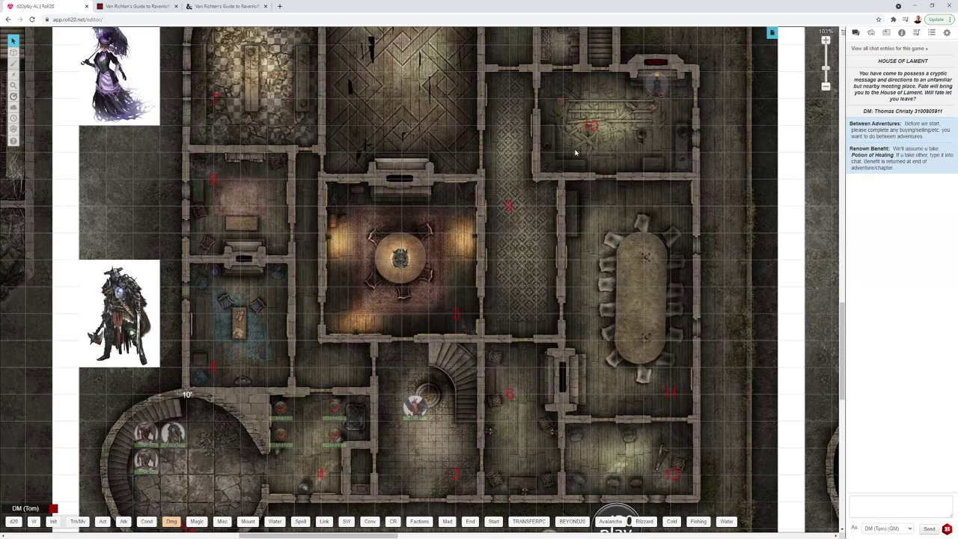
pyautogui.scroll(-2, 566, 362)
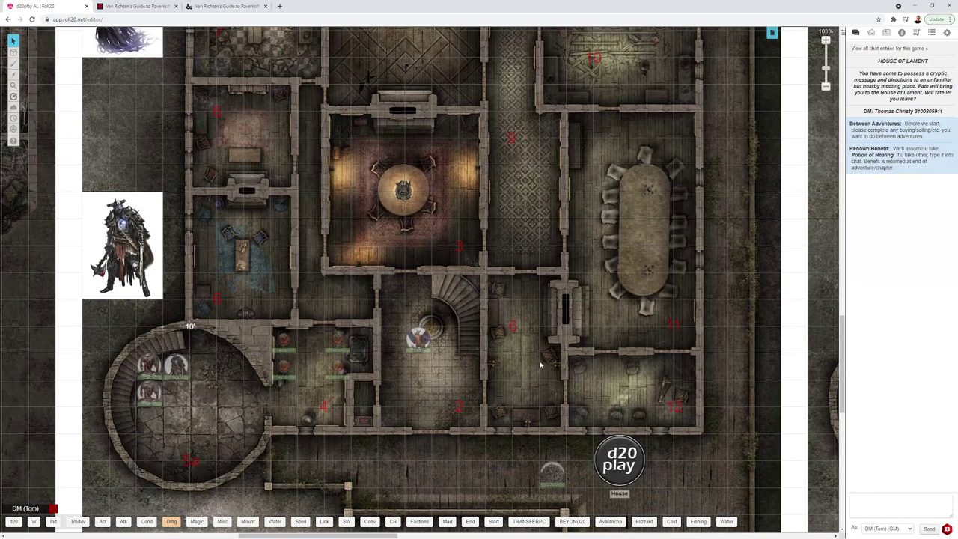
pyautogui.scroll(-1, 542, 364)
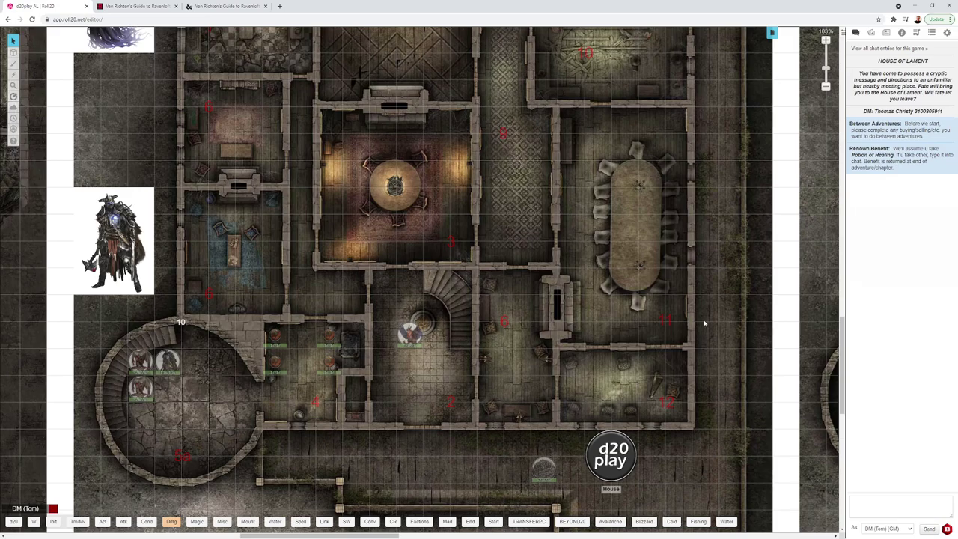
pyautogui.scroll(2, 587, 296)
pyautogui.scroll(-2, 524, 314)
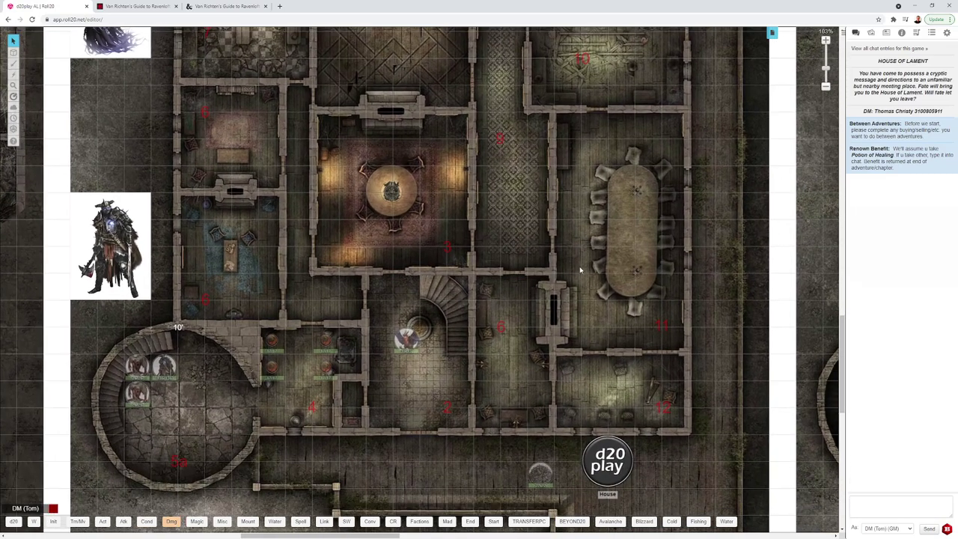
pyautogui.hscroll(10, 598, 284)
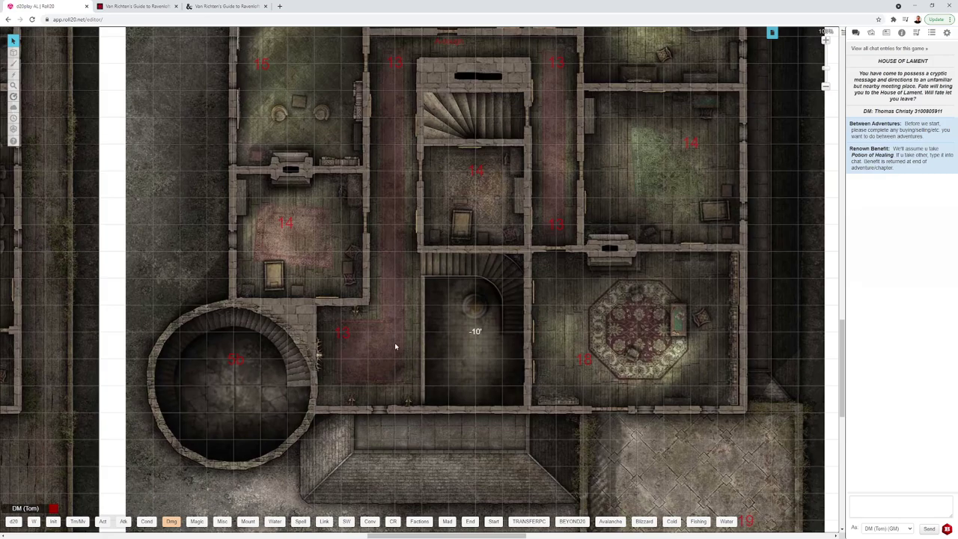
# Scroll past upper-floor rooms 13–18 and back down to ground-floor tower room 5a and its three tokens
pyautogui.scroll(5, 539, 307)
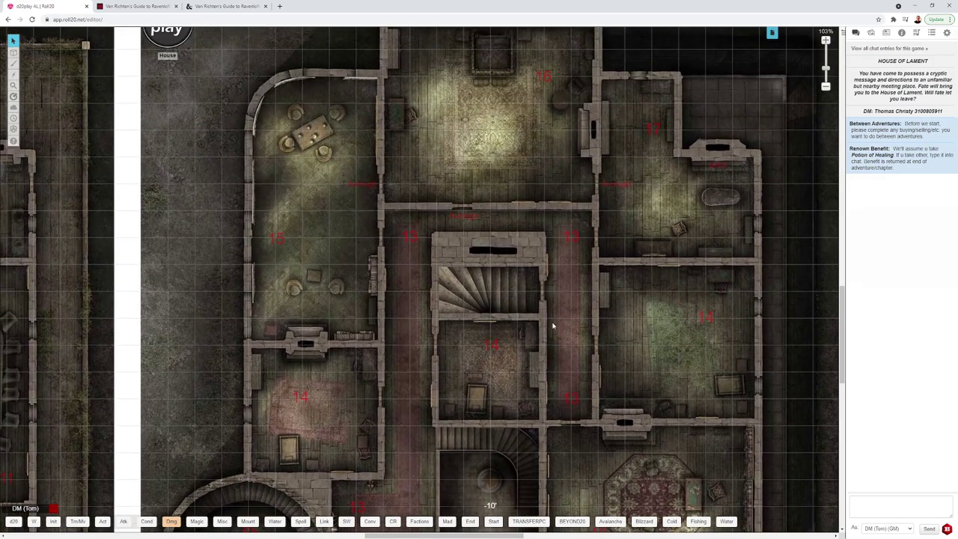
pyautogui.scroll(1, 563, 270)
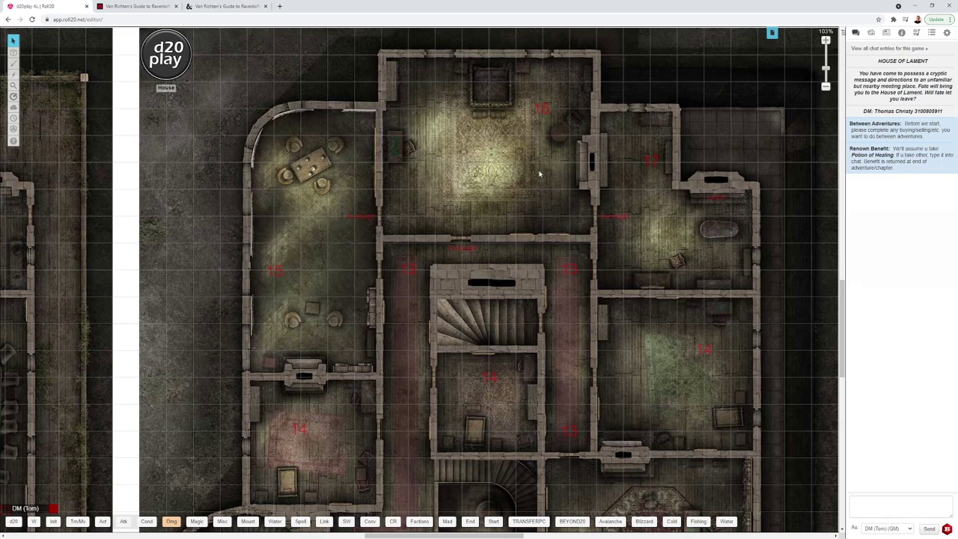
pyautogui.hscroll(2, 673, 224)
pyautogui.scroll(-1, 673, 224)
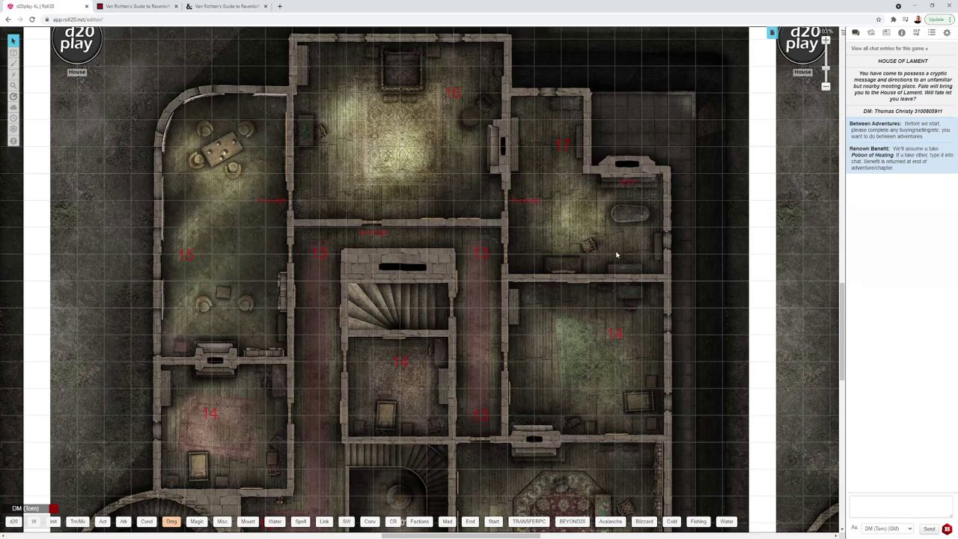
pyautogui.scroll(-3, 616, 255)
pyautogui.scroll(-2, 600, 277)
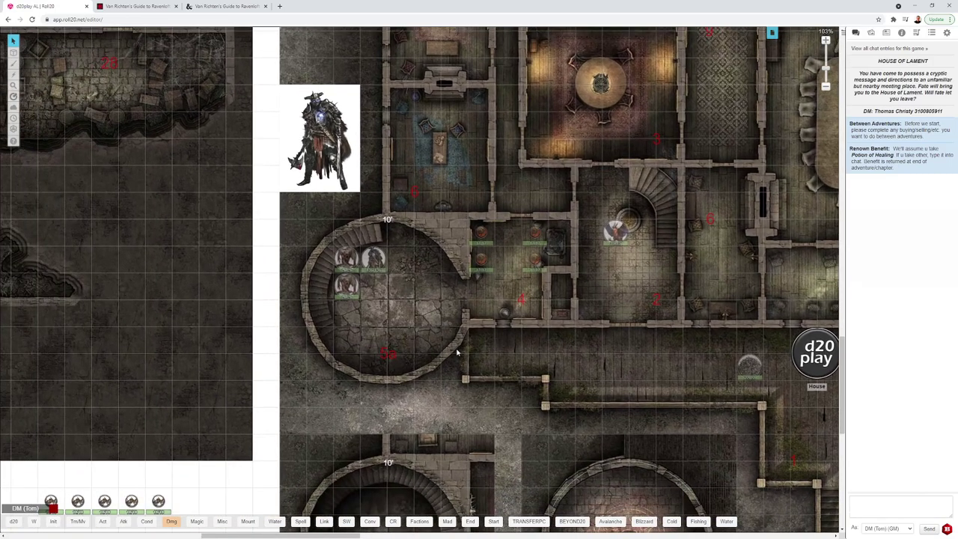
# Center on tower room 5a, bring its darker floor image to front, then send it to back
pyautogui.scroll(8, 439, 389)
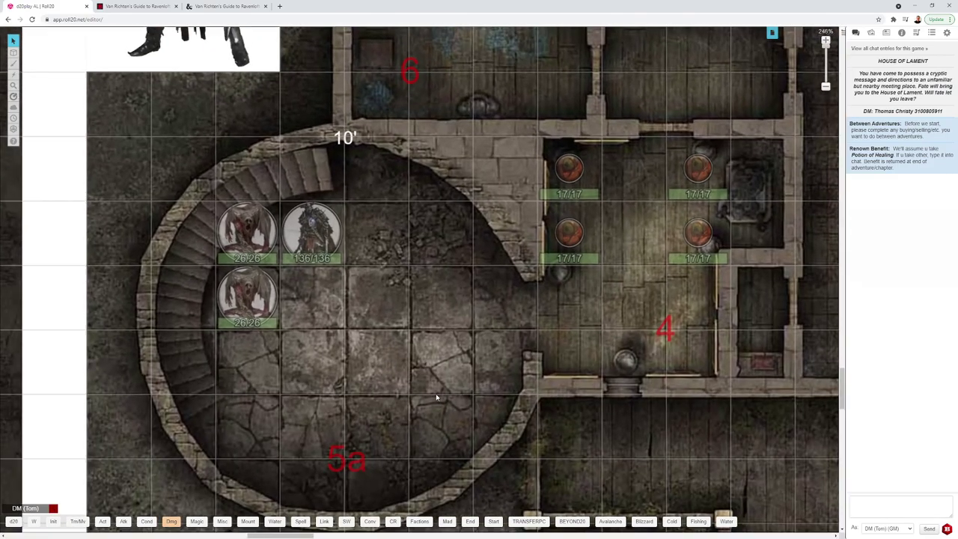
pyautogui.scroll(1, 437, 396)
pyautogui.moveTo(443, 381); pyautogui.dragTo(480, 322)
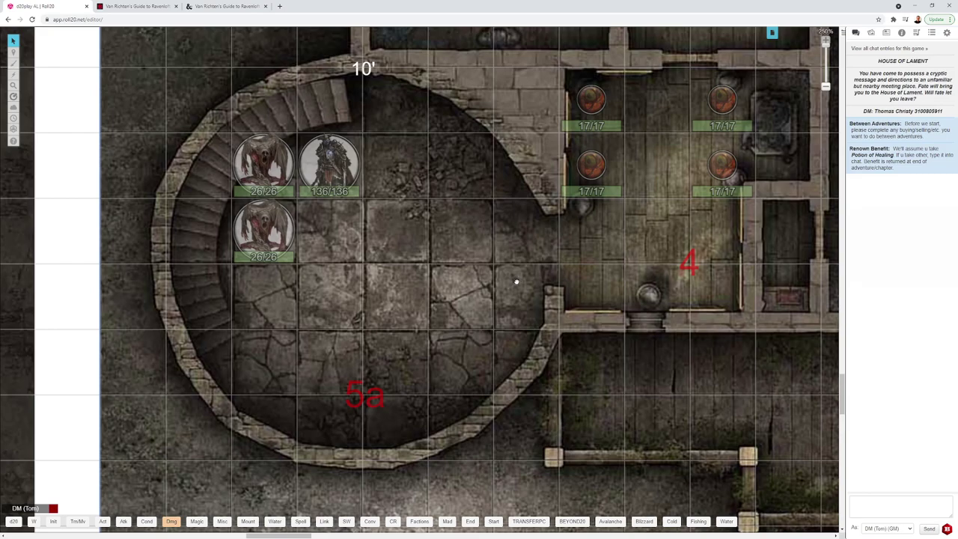
pyautogui.rightClick(517, 280)
pyautogui.click(537, 262)
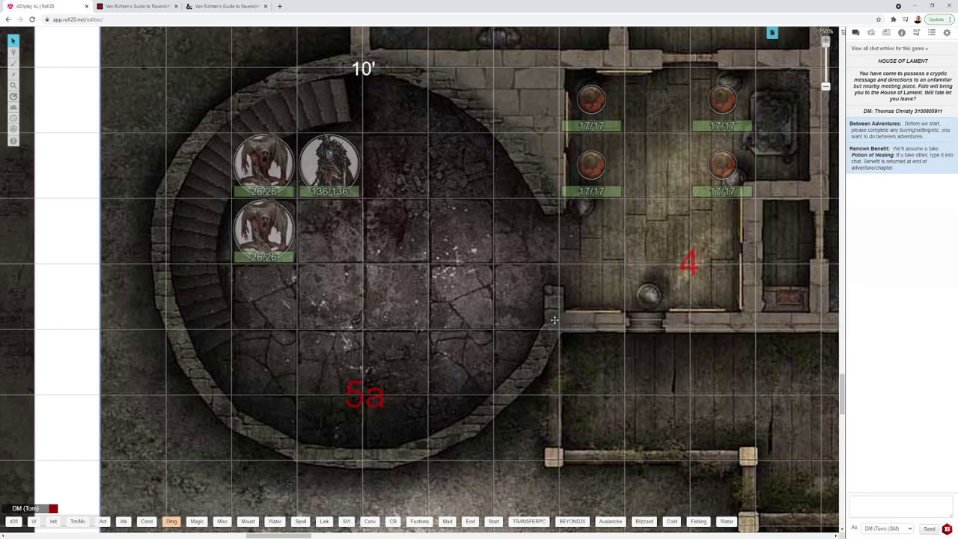
pyautogui.rightClick(464, 291)
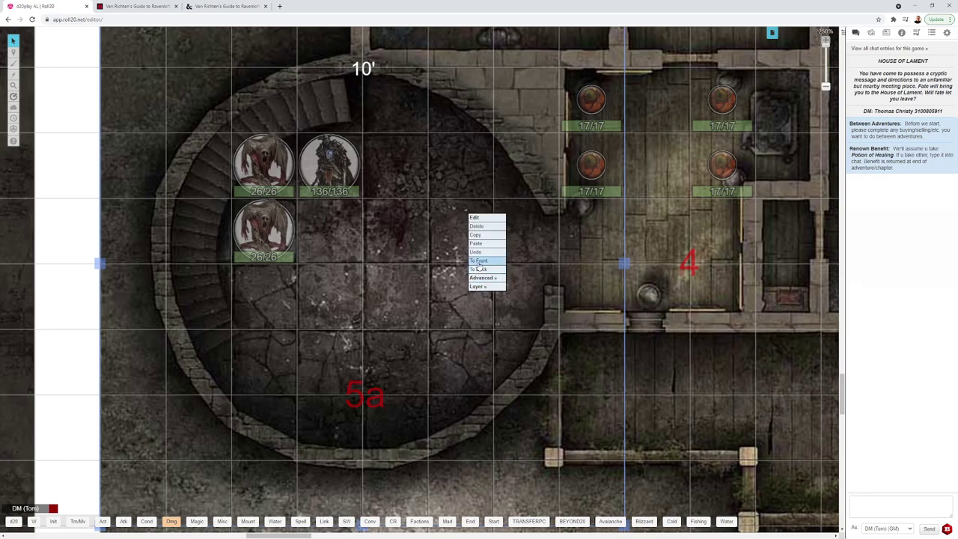
pyautogui.click(482, 269)
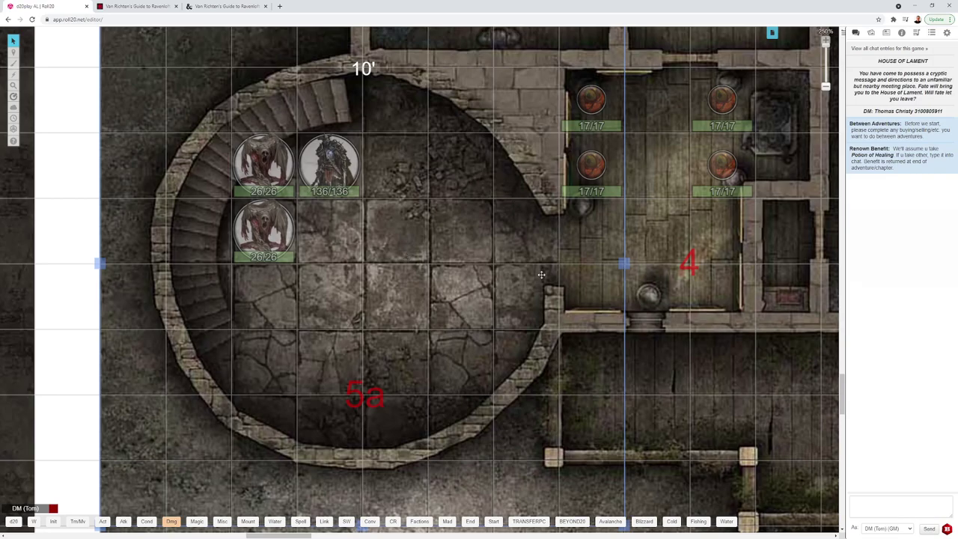
pyautogui.scroll(-2, 541, 274)
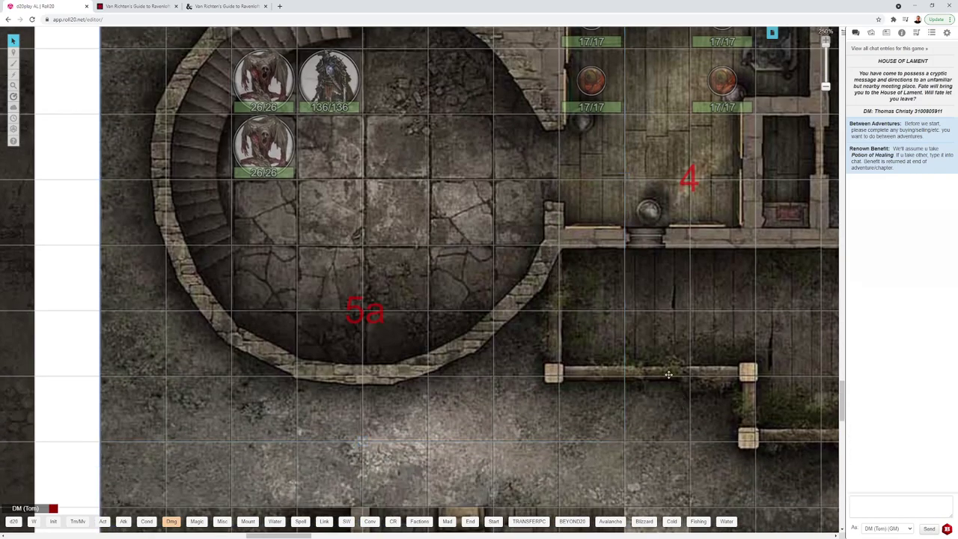
pyautogui.scroll(5, 683, 274)
pyautogui.hscroll(4, 684, 273)
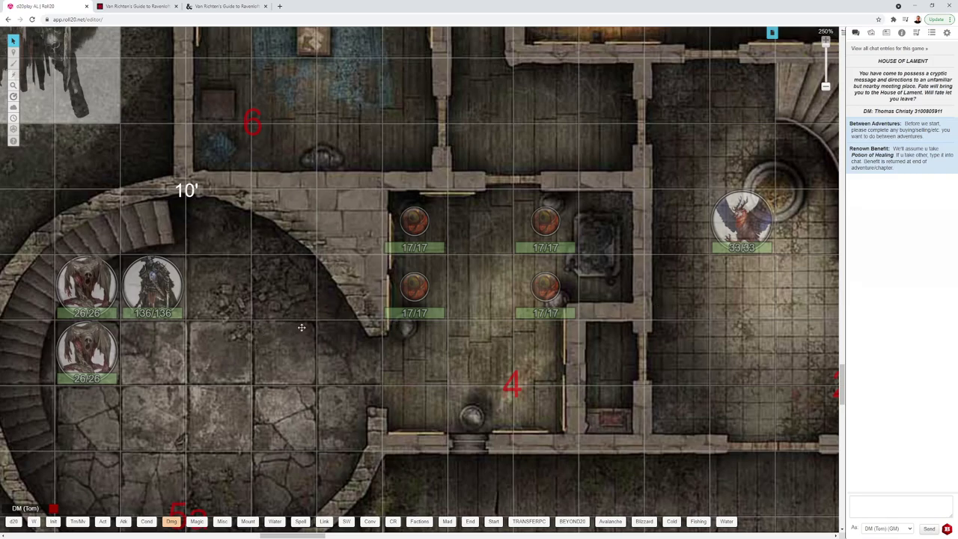
pyautogui.hscroll(5, 633, 257)
pyautogui.scroll(3, 633, 258)
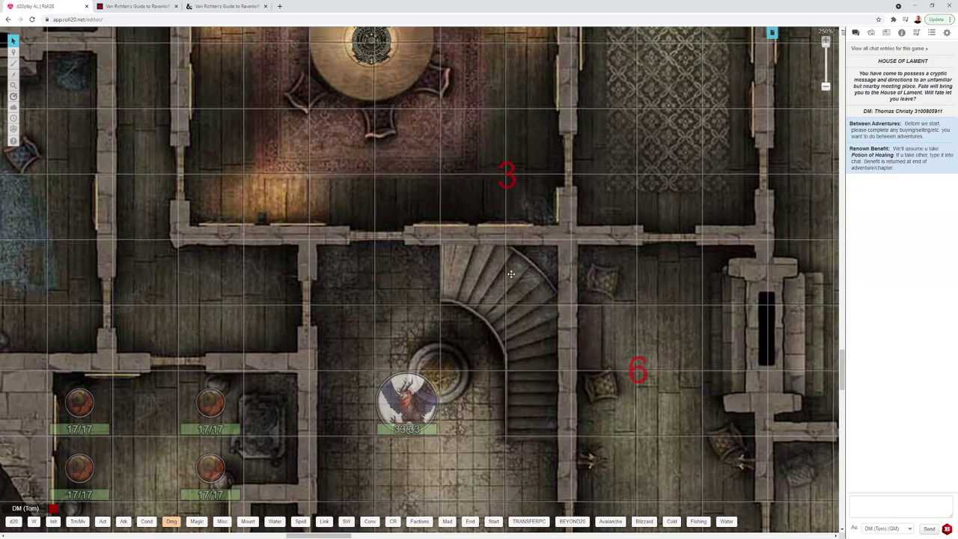
pyautogui.scroll(3, 510, 273)
pyautogui.hscroll(10, 511, 284)
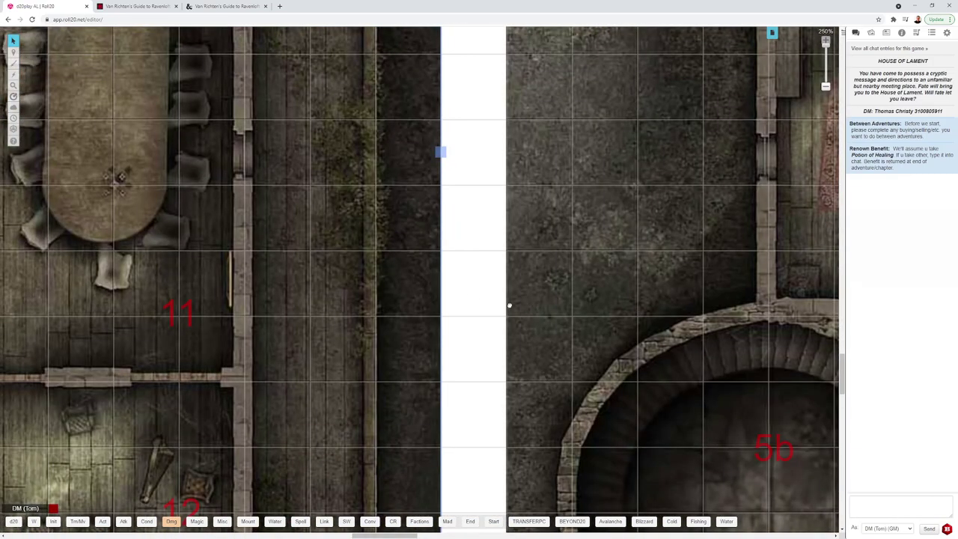
pyautogui.hscroll(5, 509, 305)
pyautogui.scroll(-3, 476, 299)
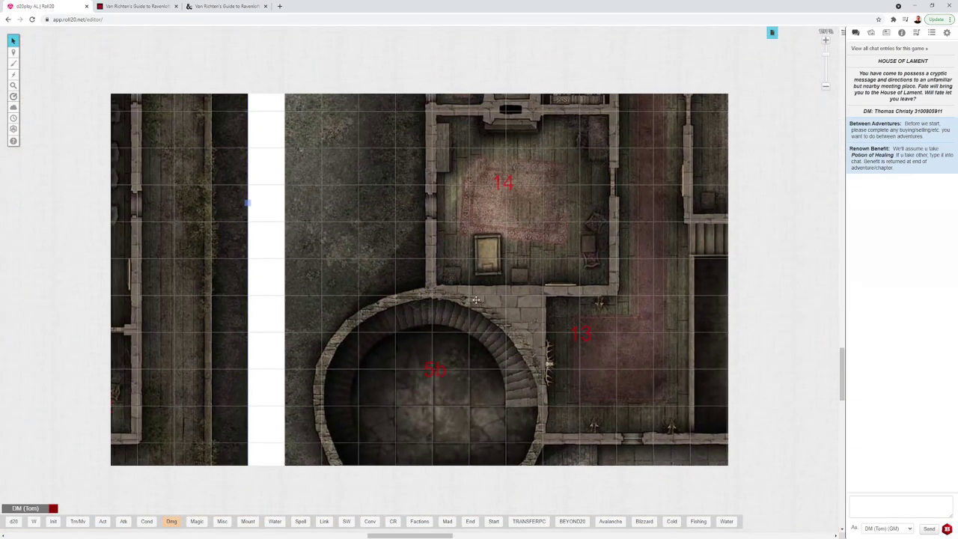
pyautogui.scroll(3, 476, 299)
pyautogui.hscroll(10, 476, 300)
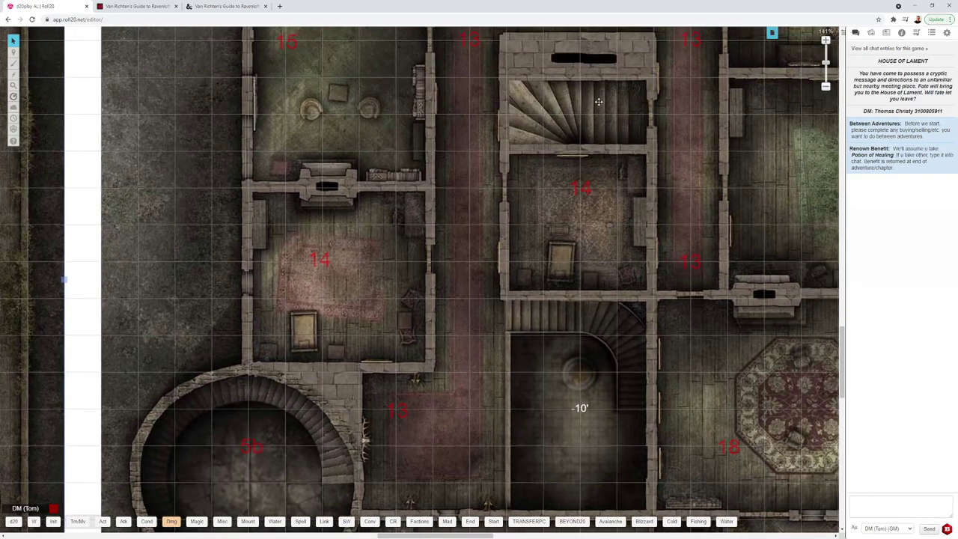
pyautogui.hscroll(10, 558, 286)
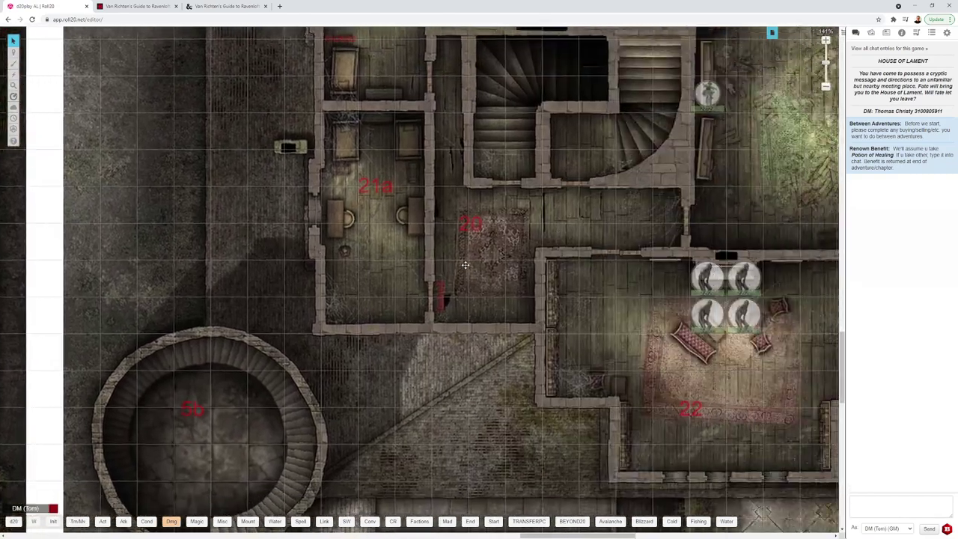
pyautogui.scroll(-3, 464, 264)
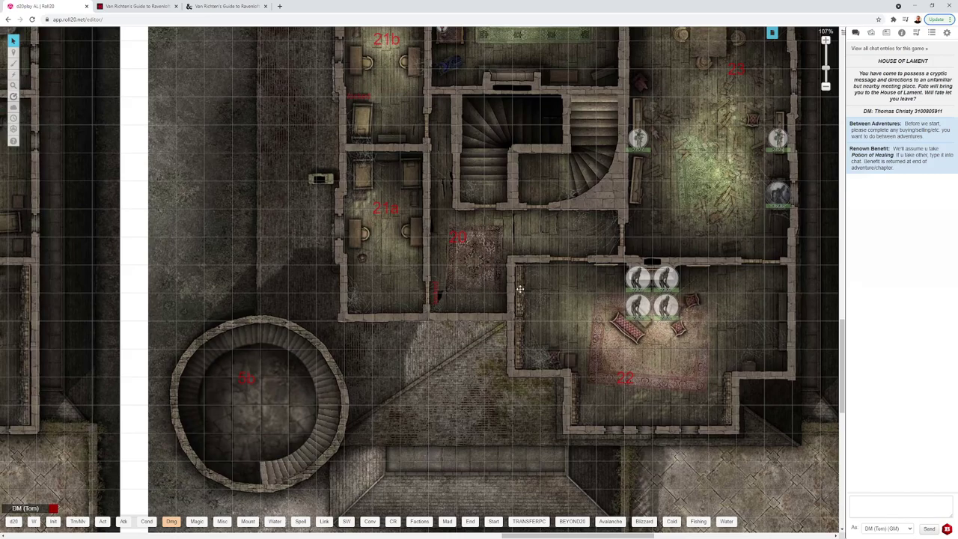
pyautogui.scroll(5, 438, 333)
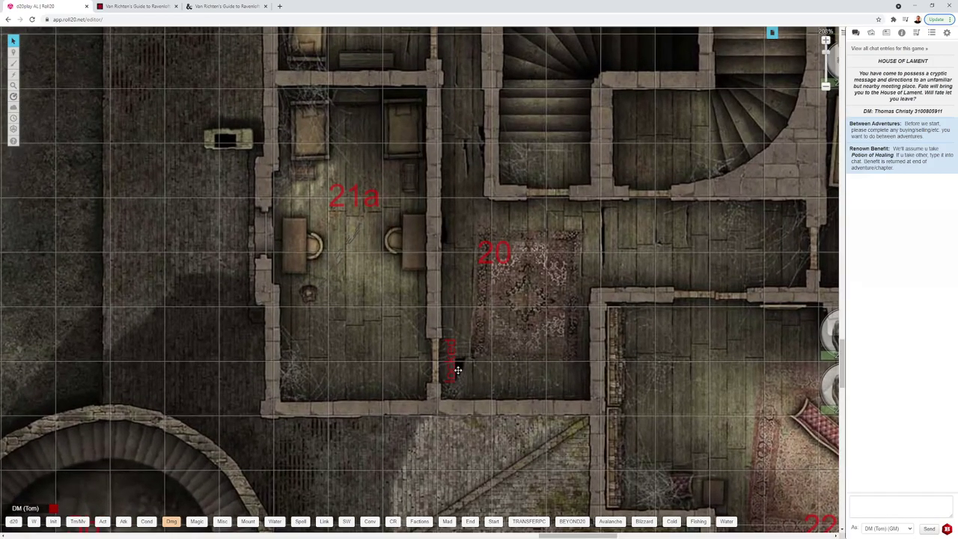
pyautogui.scroll(-3, 457, 369)
pyautogui.scroll(3, 454, 239)
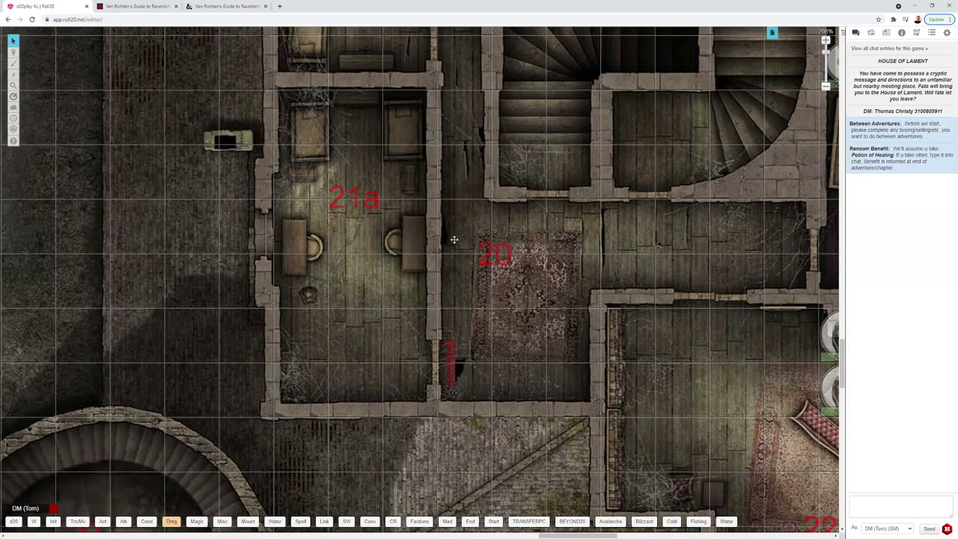
pyautogui.scroll(5, 454, 240)
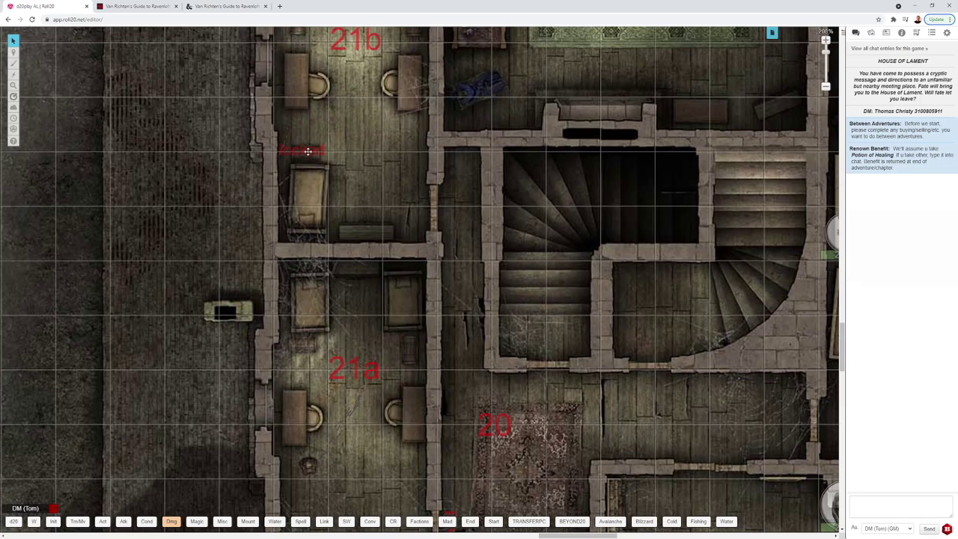
pyautogui.scroll(2, 522, 311)
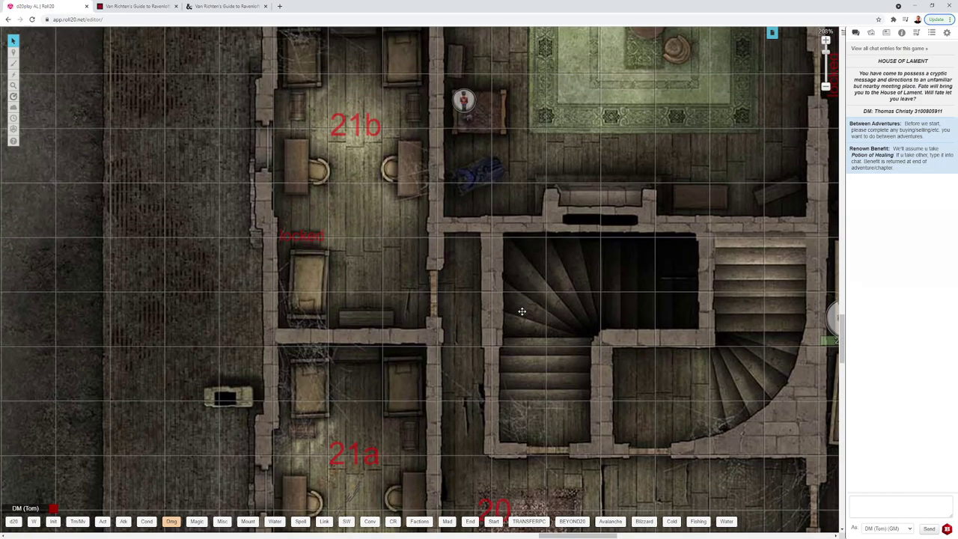
pyautogui.scroll(4, 521, 310)
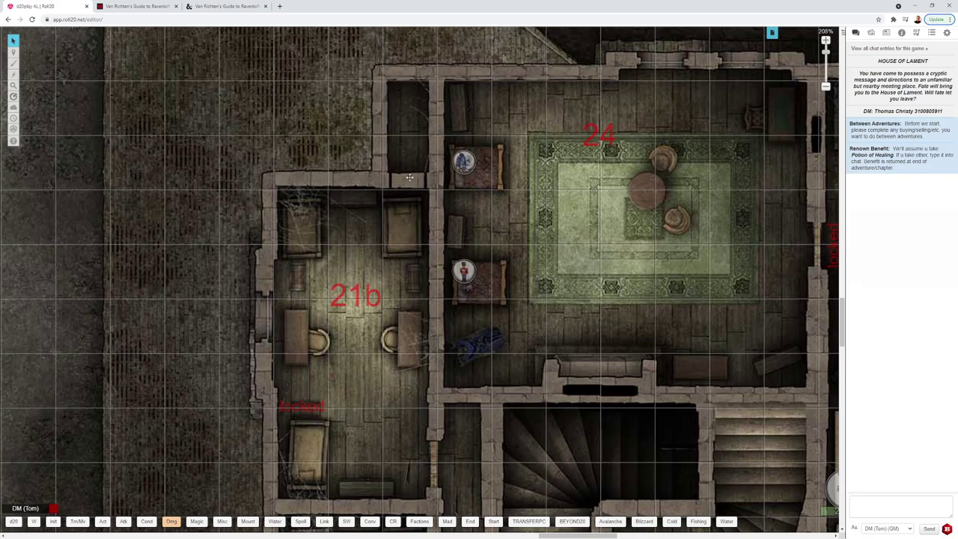
pyautogui.scroll(-3, 409, 177)
pyautogui.scroll(3, 409, 177)
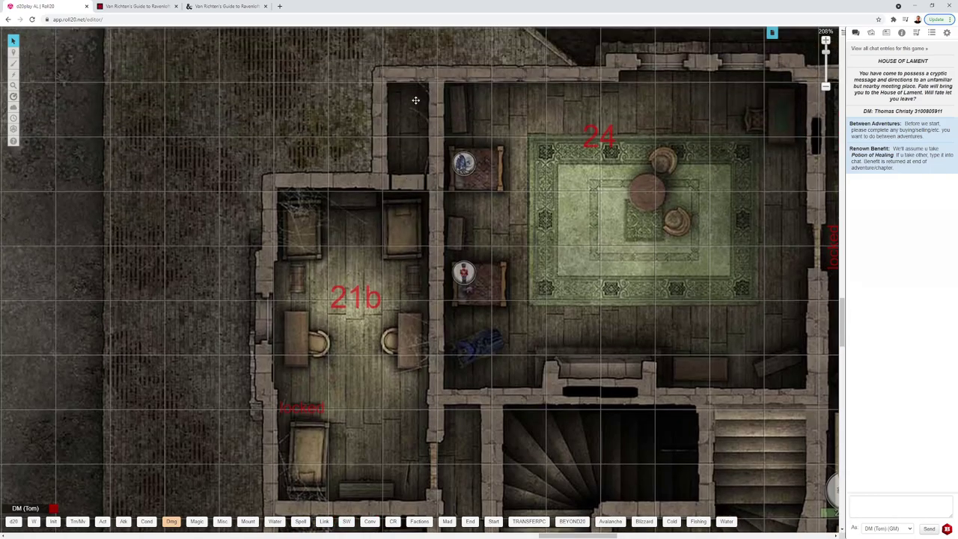
pyautogui.scroll(-6, 386, 292)
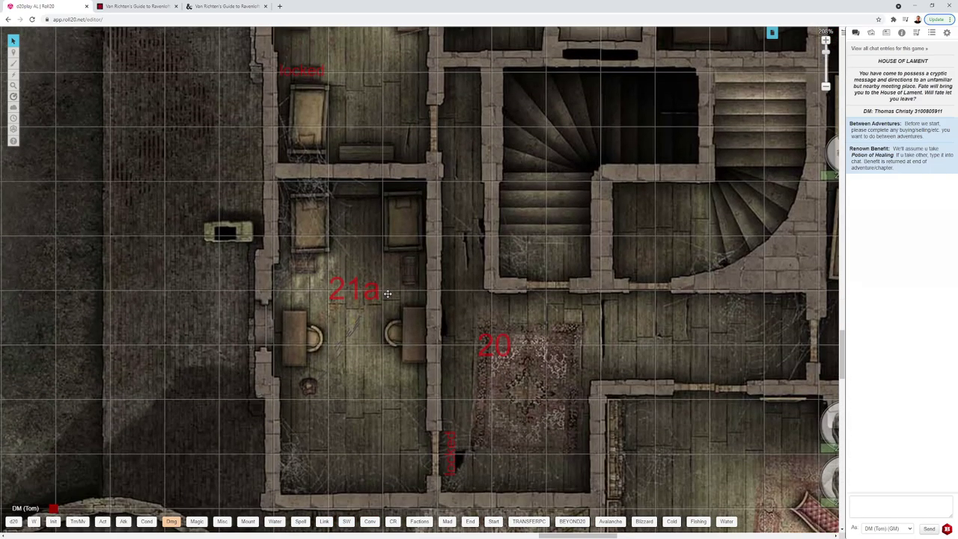
pyautogui.scroll(-2, 387, 293)
pyautogui.scroll(2, 336, 299)
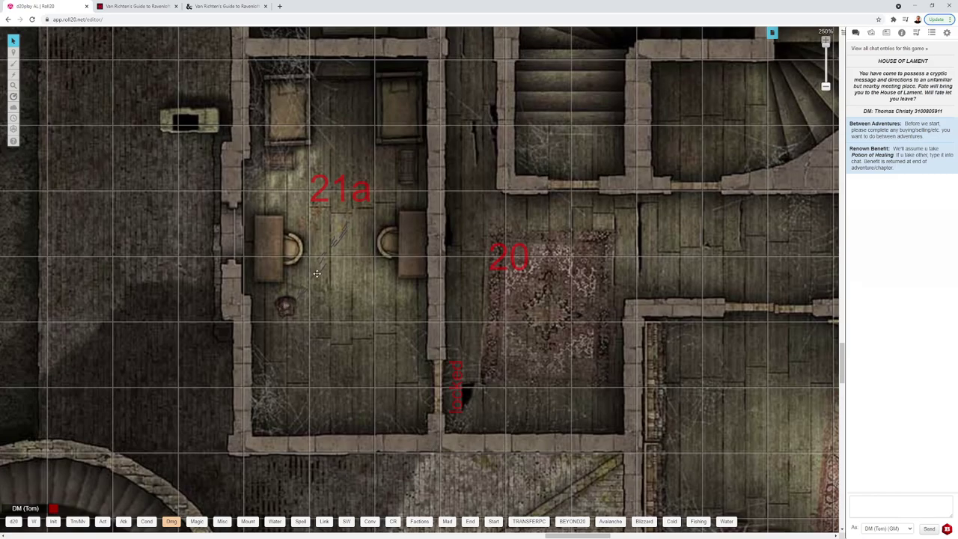
pyautogui.click(341, 233)
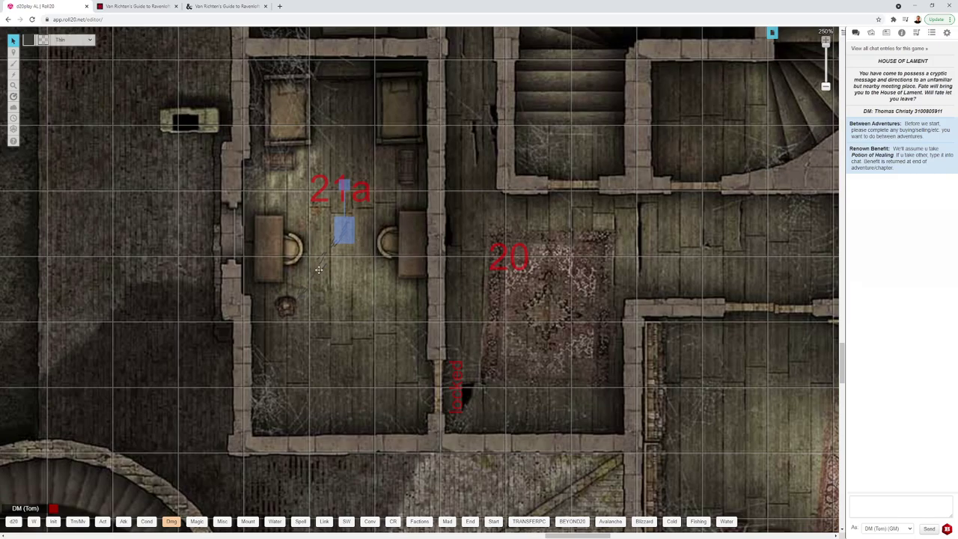
pyautogui.click(431, 320)
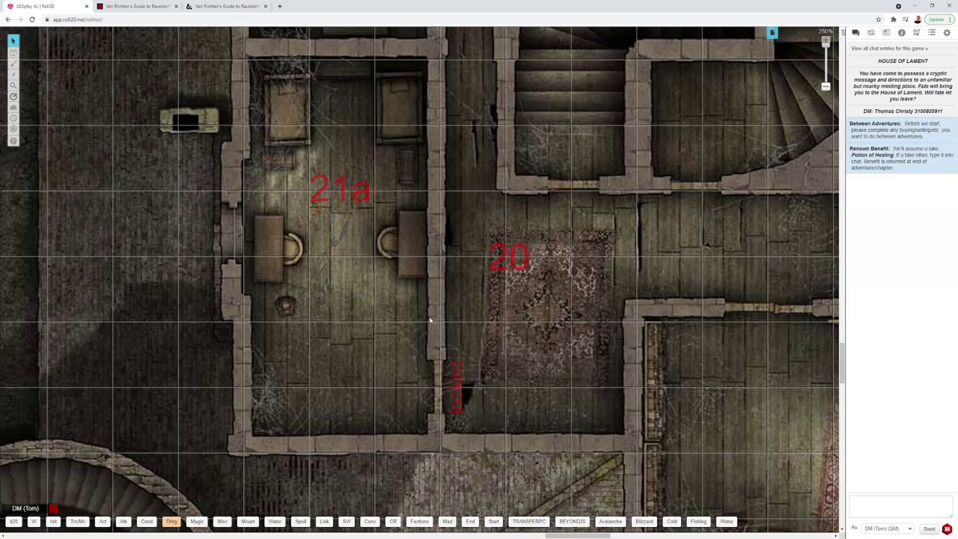
pyautogui.rightClick(597, 357)
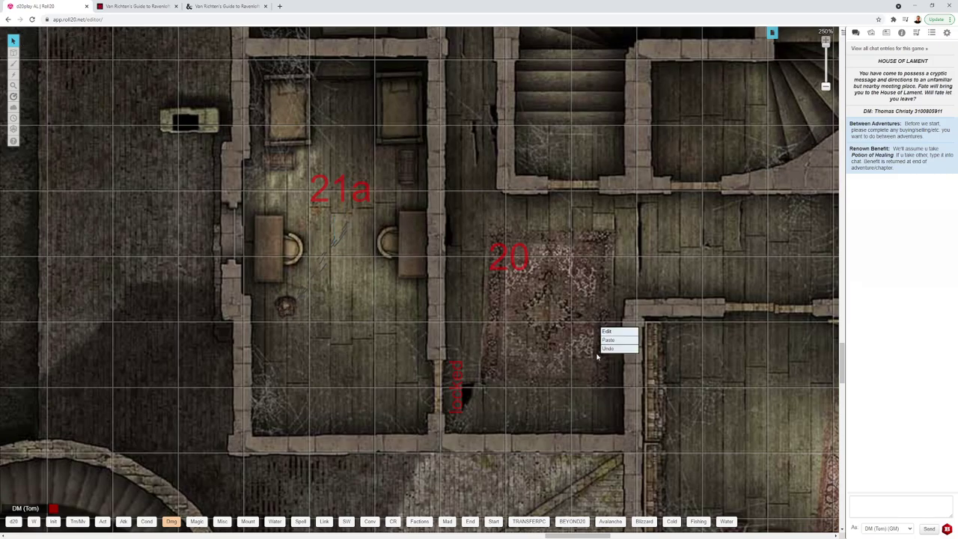
pyautogui.scroll(-5, 597, 357)
pyautogui.hscroll(5, 574, 305)
pyautogui.scroll(-2, 392, 272)
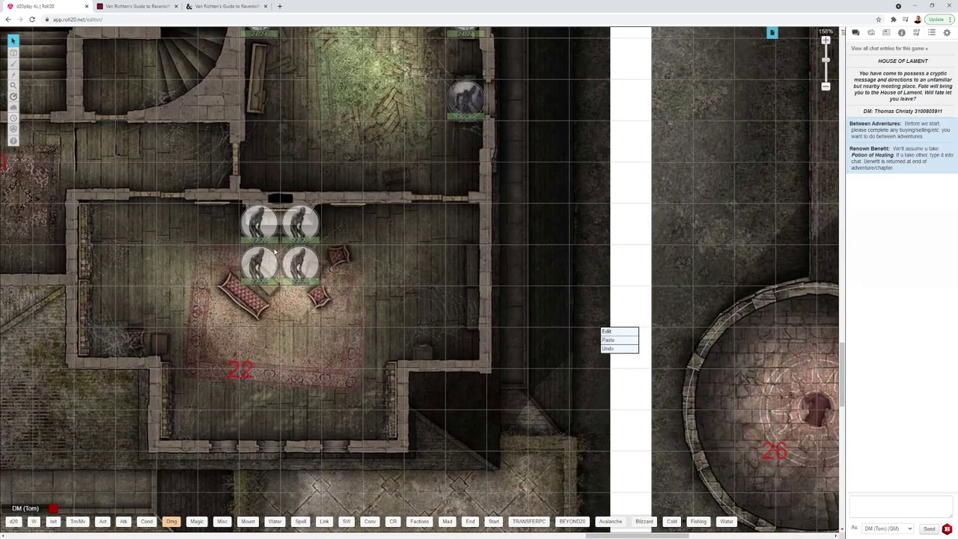
pyautogui.scroll(5, 393, 196)
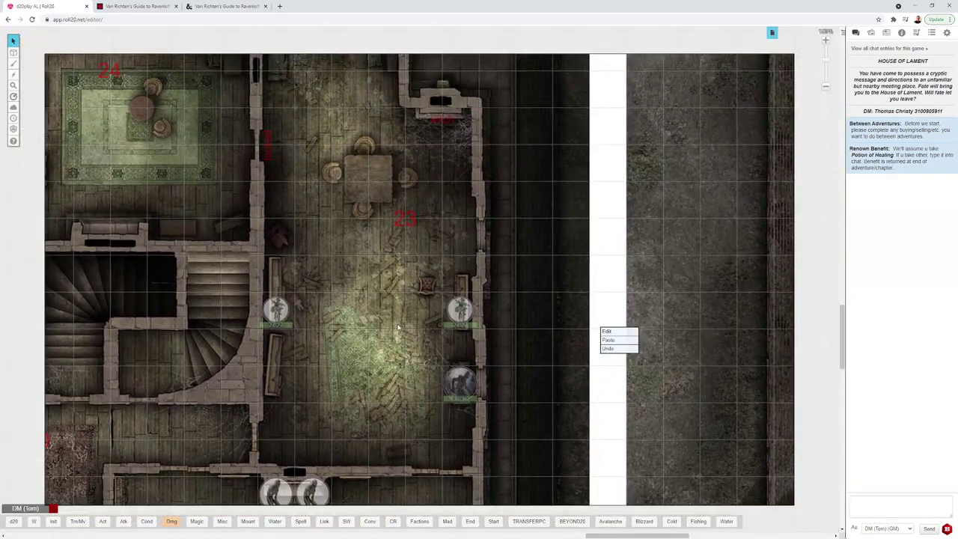
pyautogui.scroll(-1, 381, 190)
pyautogui.hscroll(-2, 369, 186)
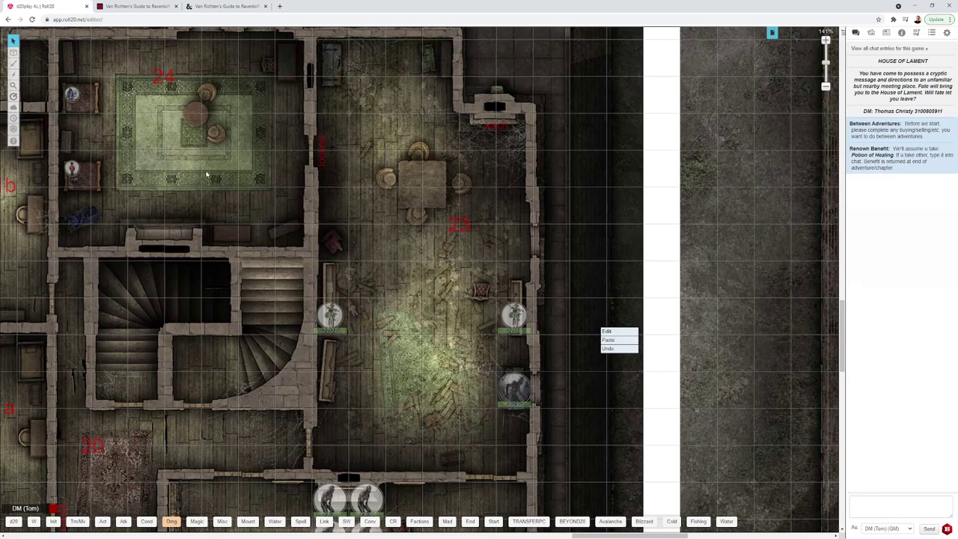
pyautogui.moveTo(207, 174); pyautogui.dragTo(544, 237)
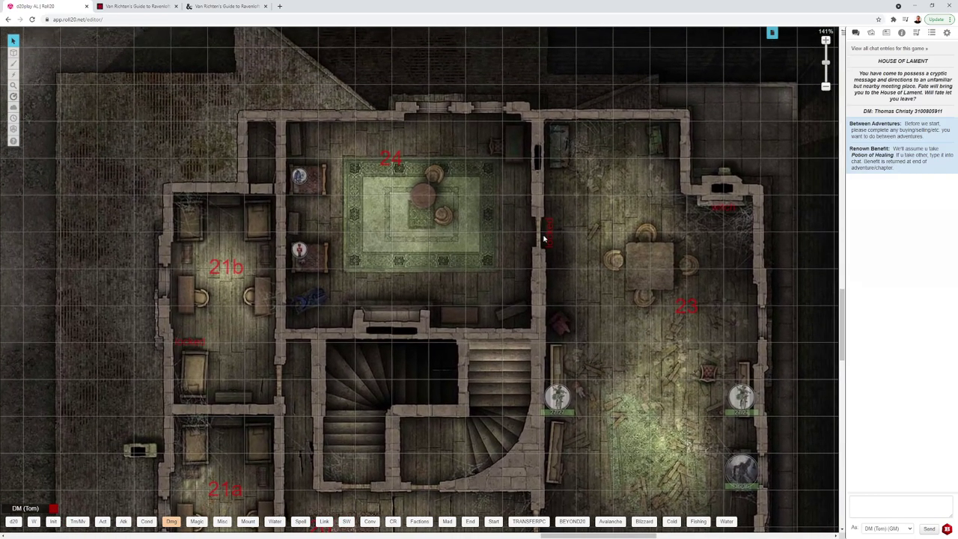
pyautogui.scroll(4, 487, 259)
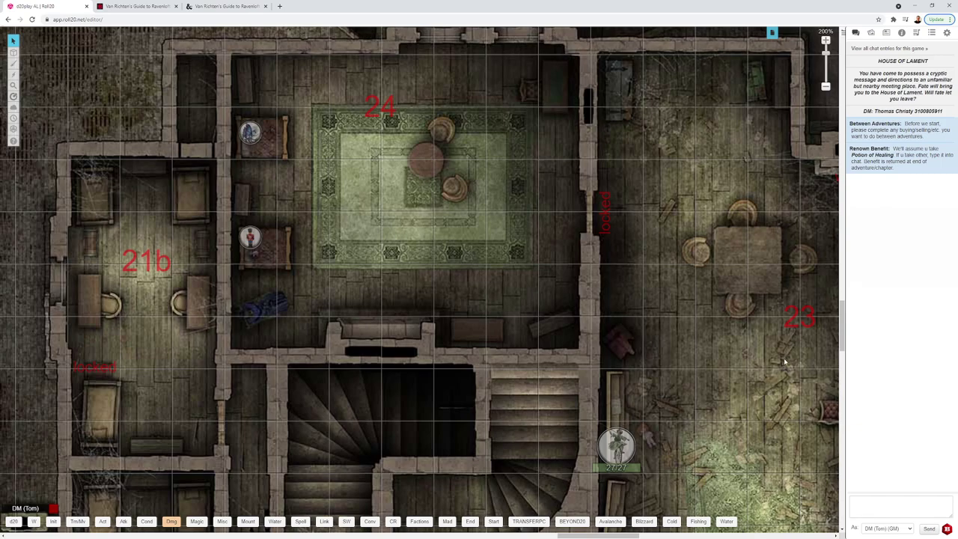
pyautogui.moveTo(780, 340); pyautogui.dragTo(714, 328)
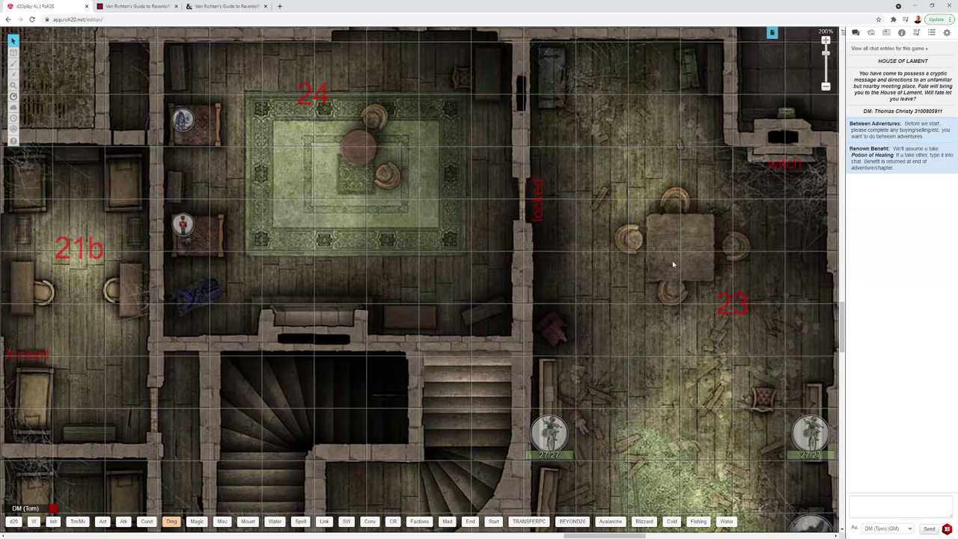
pyautogui.moveTo(673, 264); pyautogui.dragTo(581, 206)
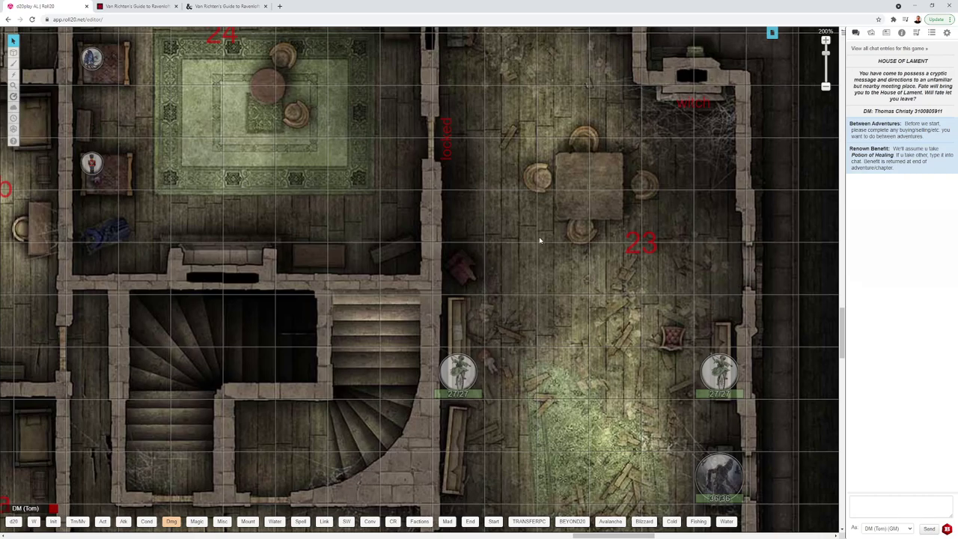
pyautogui.scroll(-2, 598, 303)
pyautogui.hscroll(2, 598, 303)
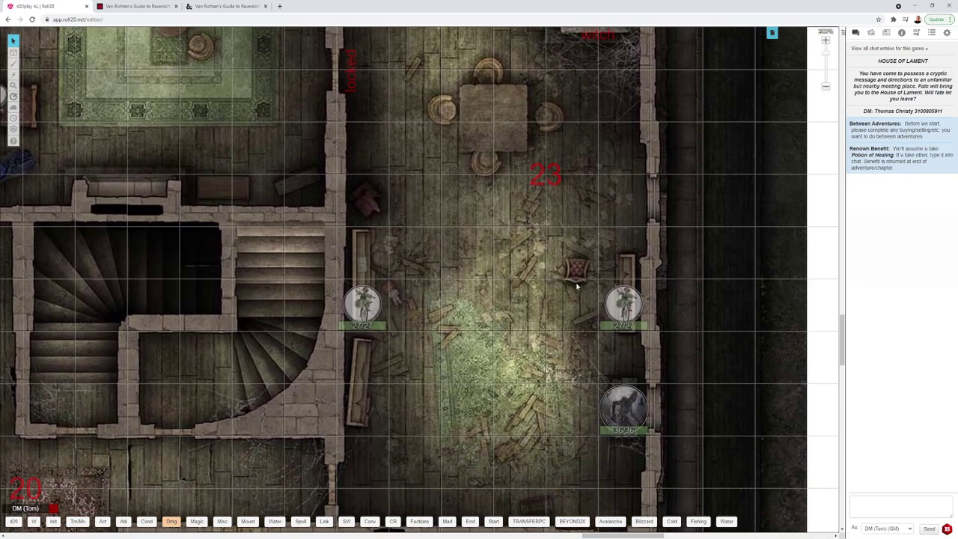
pyautogui.scroll(-3, 576, 285)
pyautogui.hscroll(1, 576, 285)
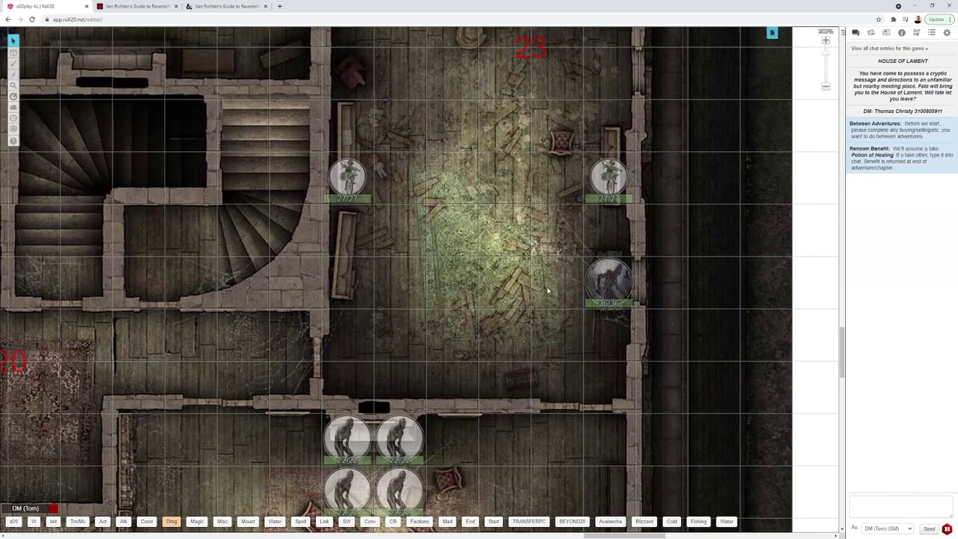
pyautogui.scroll(2, 547, 290)
pyautogui.hscroll(-3, 547, 291)
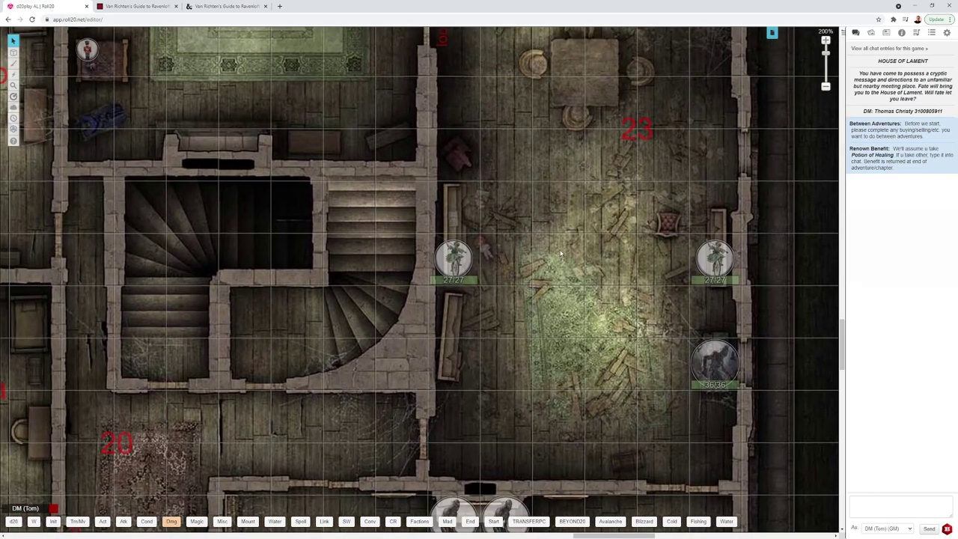
pyautogui.scroll(-6, 559, 255)
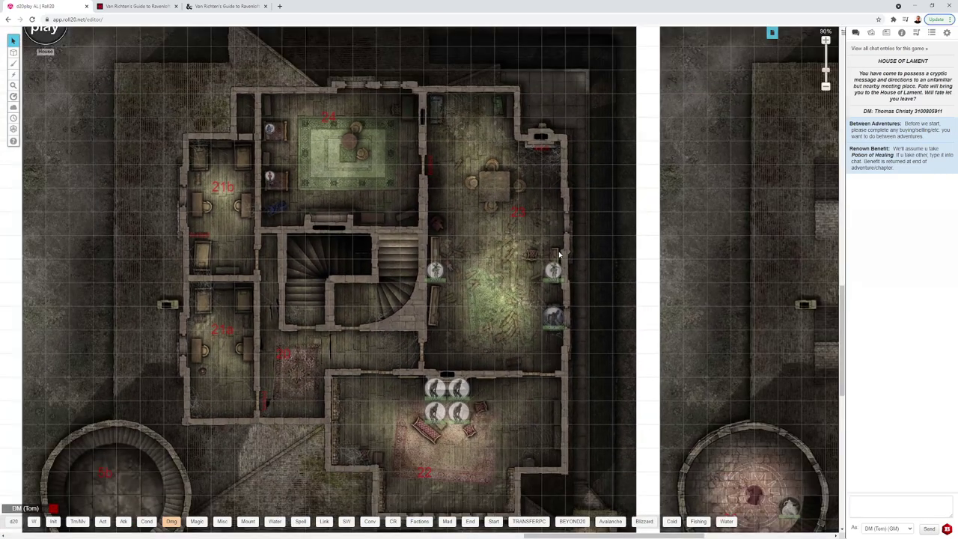
pyautogui.hscroll(-2, 524, 210)
pyautogui.scroll(-1, 524, 209)
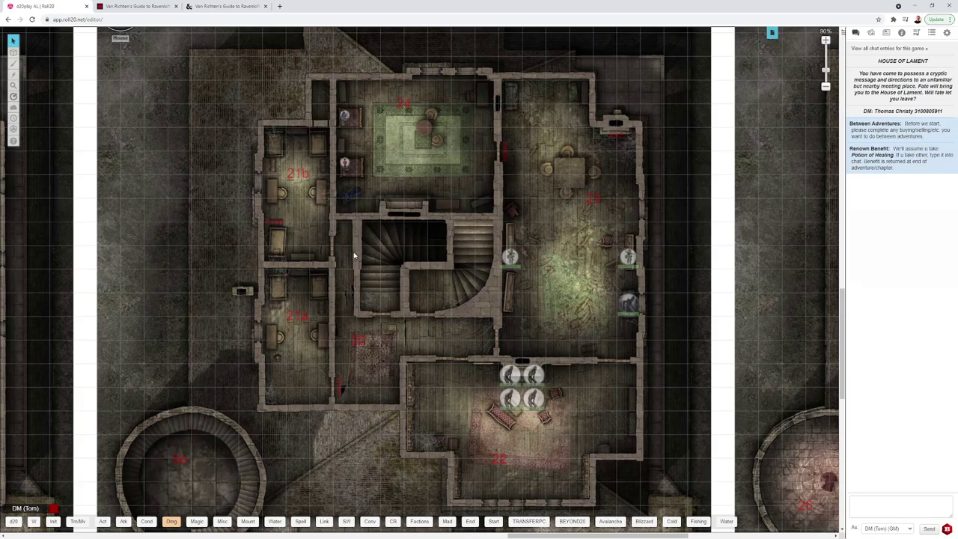
pyautogui.hscroll(5, 354, 256)
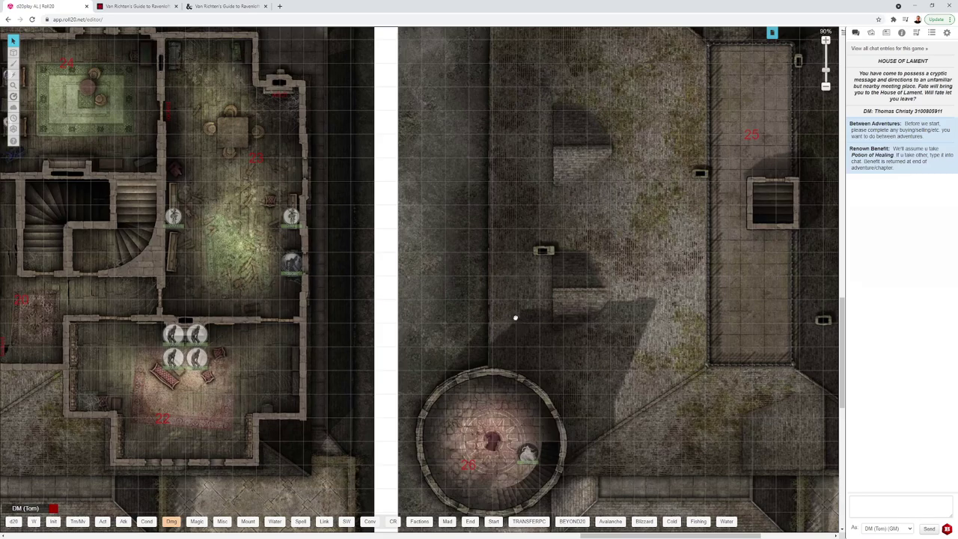
pyautogui.hscroll(2, 514, 318)
pyautogui.scroll(-1, 514, 318)
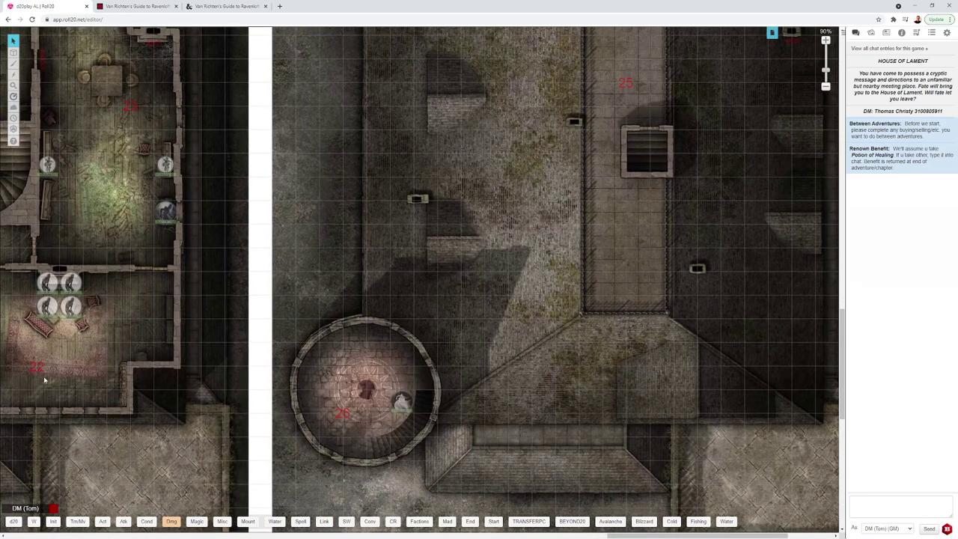
pyautogui.scroll(4, 538, 285)
pyautogui.hscroll(5, 538, 285)
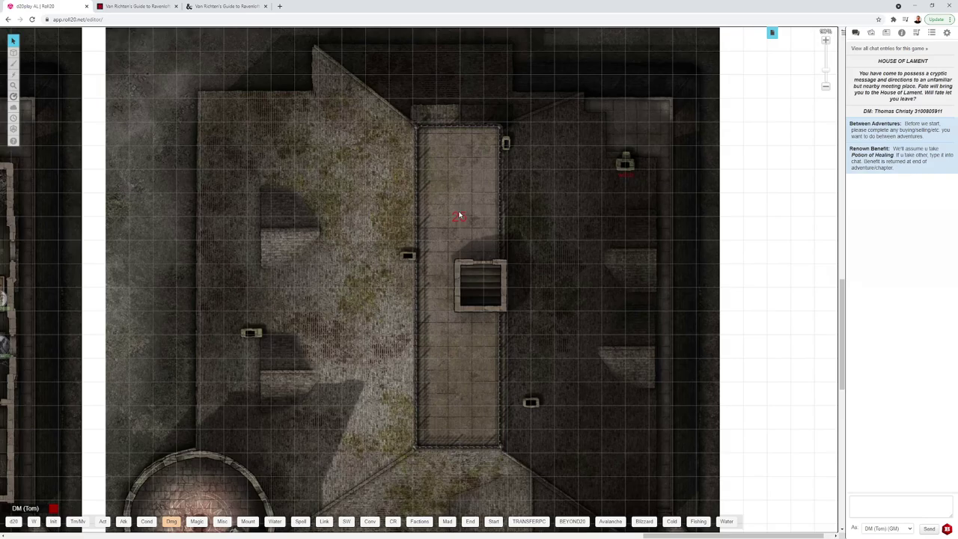
pyautogui.scroll(-3, 461, 225)
pyautogui.scroll(2, 524, 187)
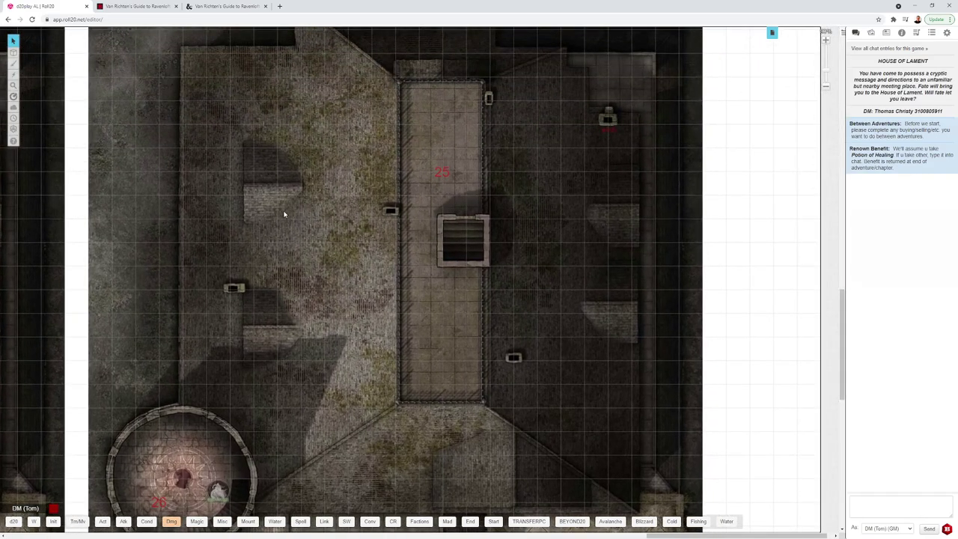
pyautogui.hscroll(10, 285, 214)
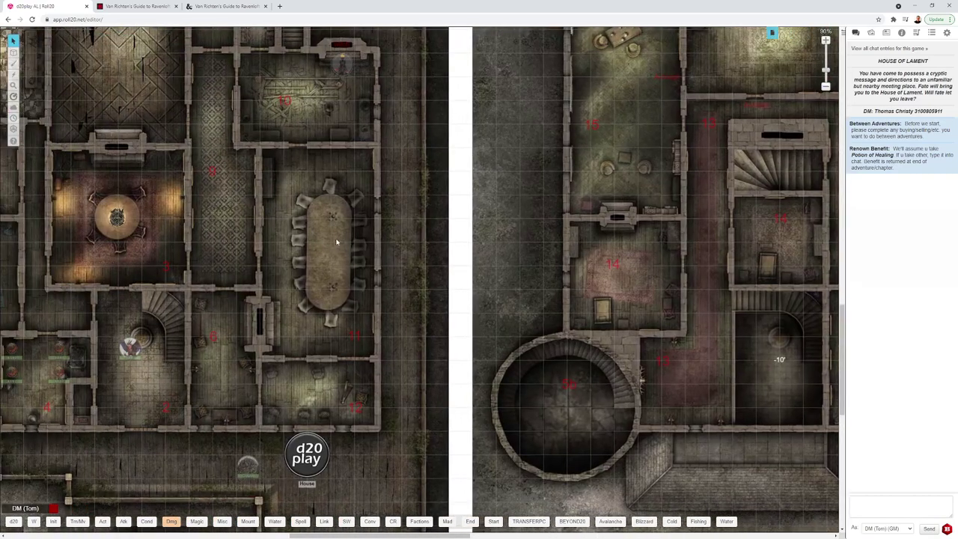
# Pan to the lower level and send the room map image to the back twice
pyautogui.hscroll(-7, 337, 241)
pyautogui.scroll(2, 337, 242)
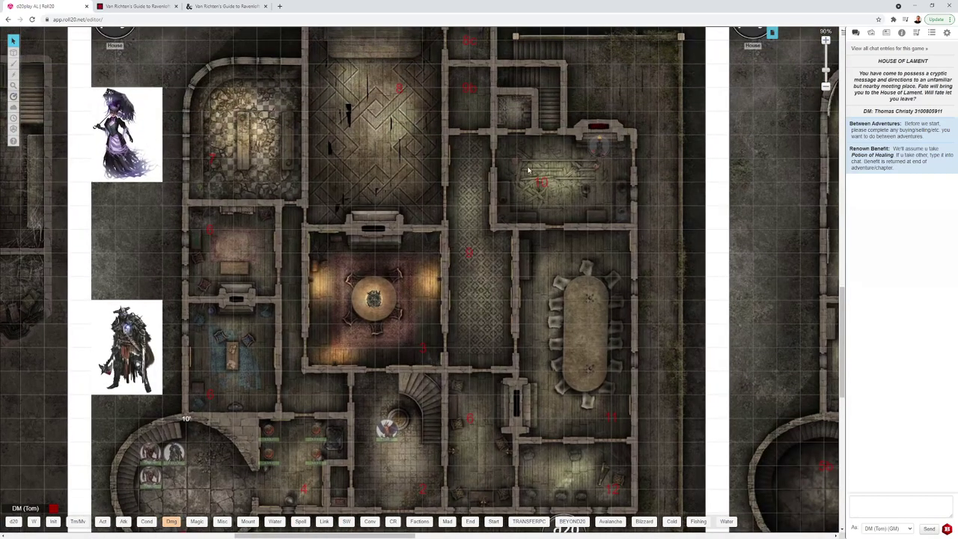
pyautogui.hscroll(-15, 241, 297)
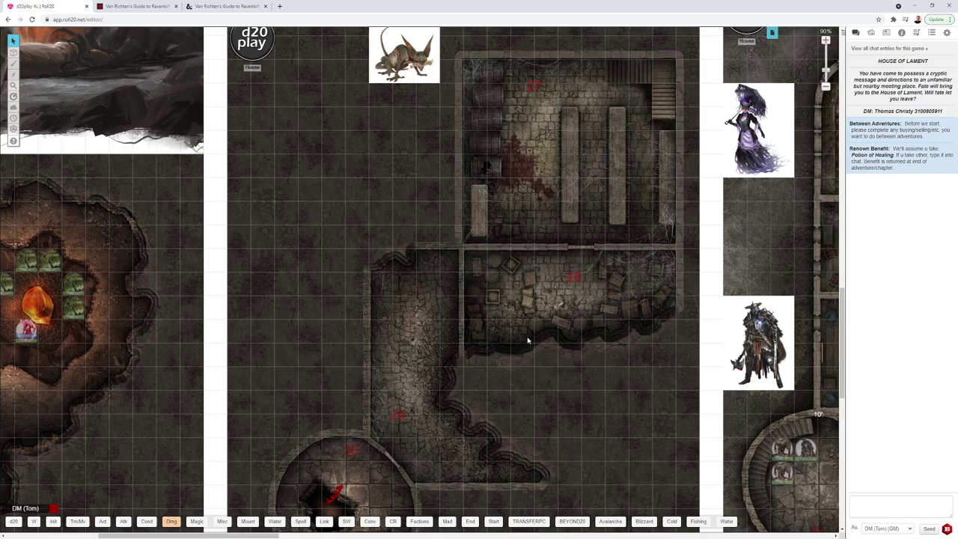
pyautogui.scroll(-3, 629, 321)
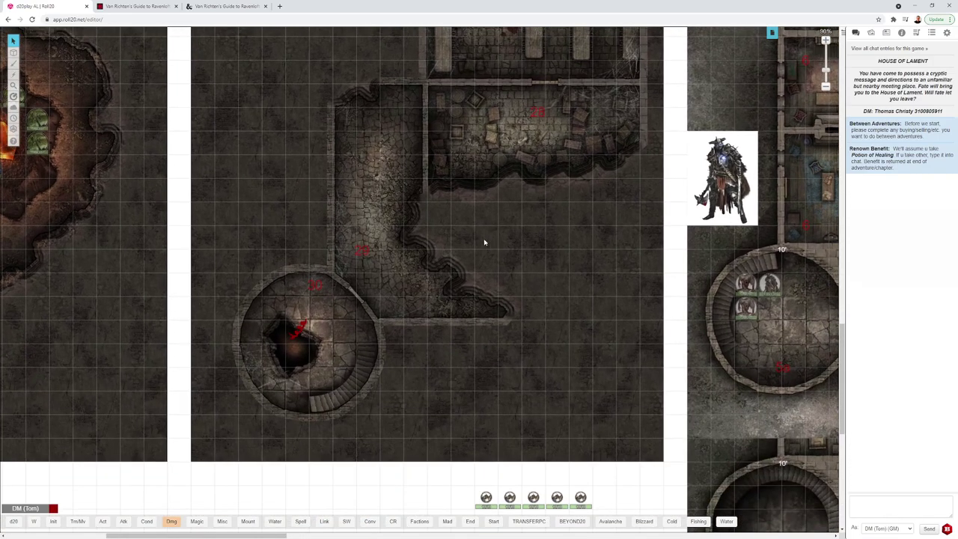
pyautogui.click(511, 231)
pyautogui.rightClick(513, 231)
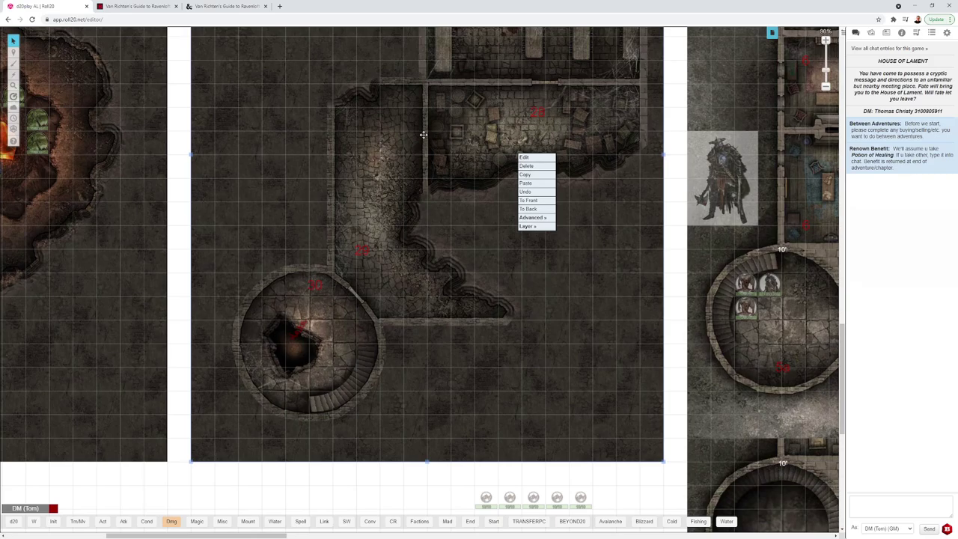
pyautogui.click(535, 209)
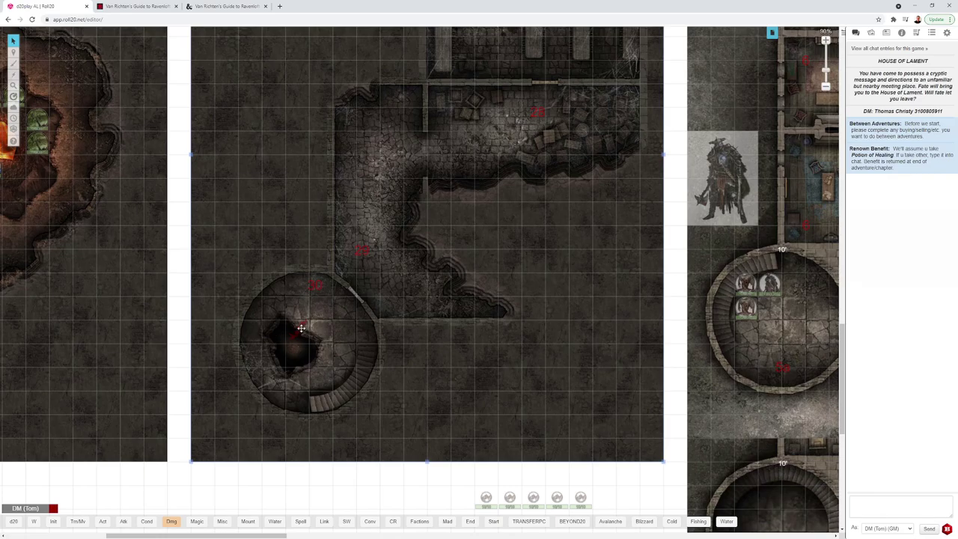
pyautogui.rightClick(461, 250)
pyautogui.click(491, 226)
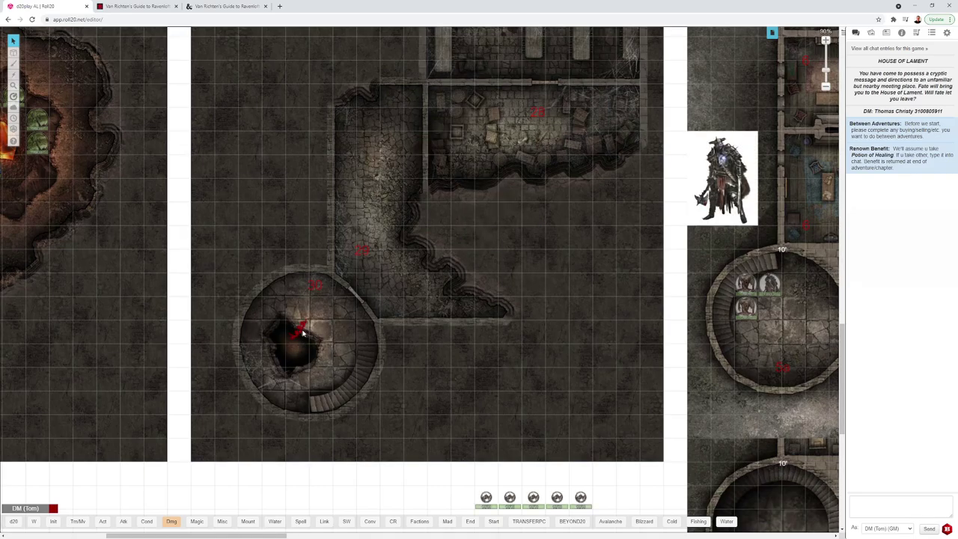
# Drag the red markers from the round room and the cave to below the map
pyautogui.moveTo(302, 333)
pyautogui.mouseDown()
pyautogui.moveTo(207, 294)
pyautogui.moveTo(310, 452)
pyautogui.moveTo(323, 493)
pyautogui.mouseUp()
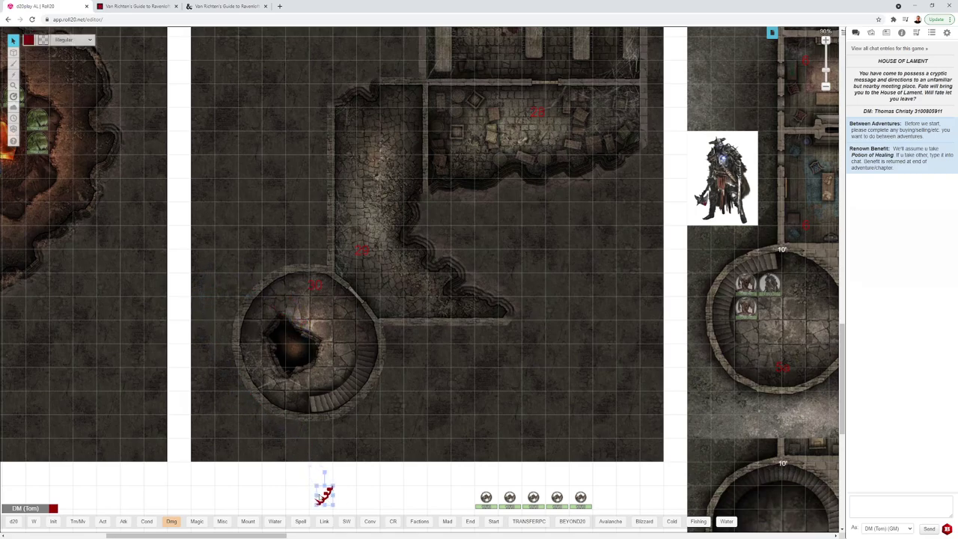
pyautogui.click(323, 494)
pyautogui.hscroll(-6, 146, 348)
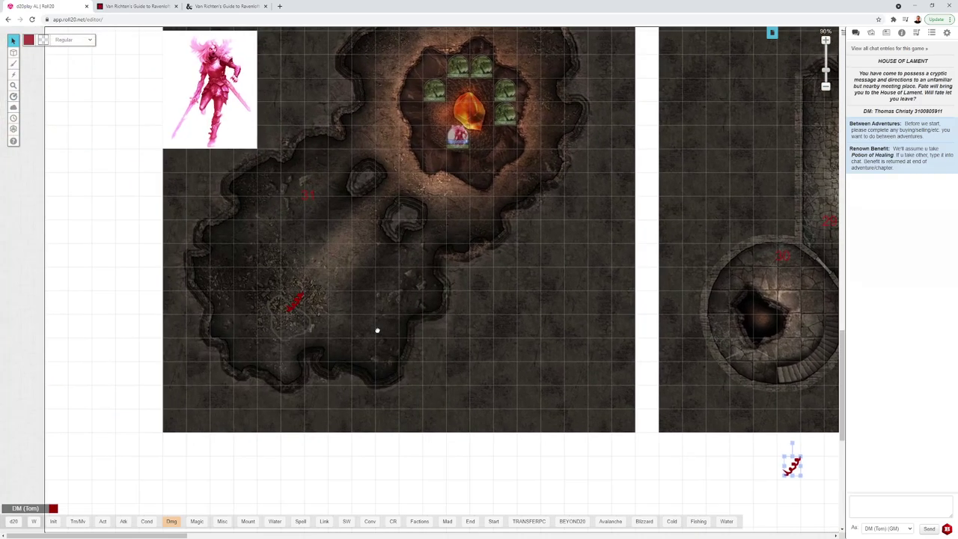
pyautogui.moveTo(298, 299)
pyautogui.mouseDown()
pyautogui.moveTo(324, 395)
pyautogui.moveTo(294, 460)
pyautogui.mouseUp()
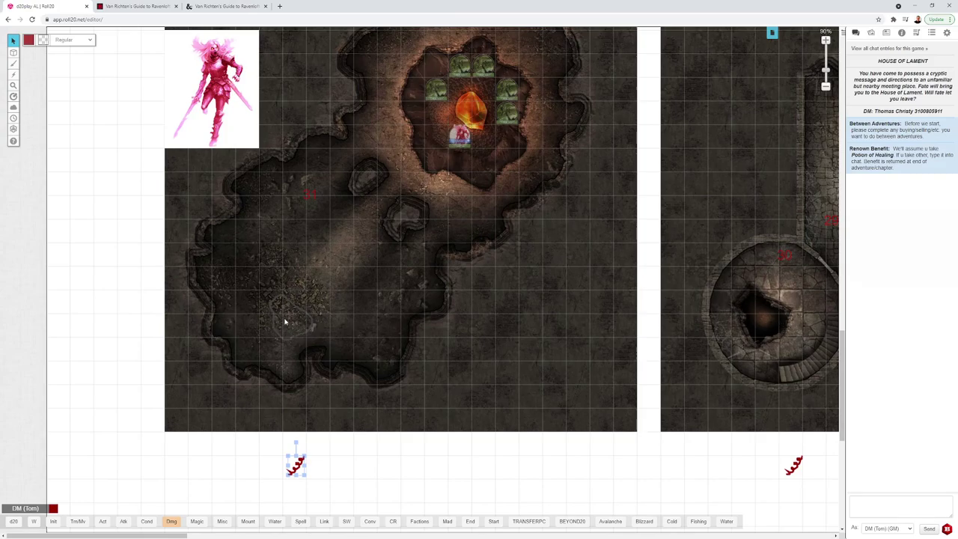
pyautogui.scroll(3, 385, 321)
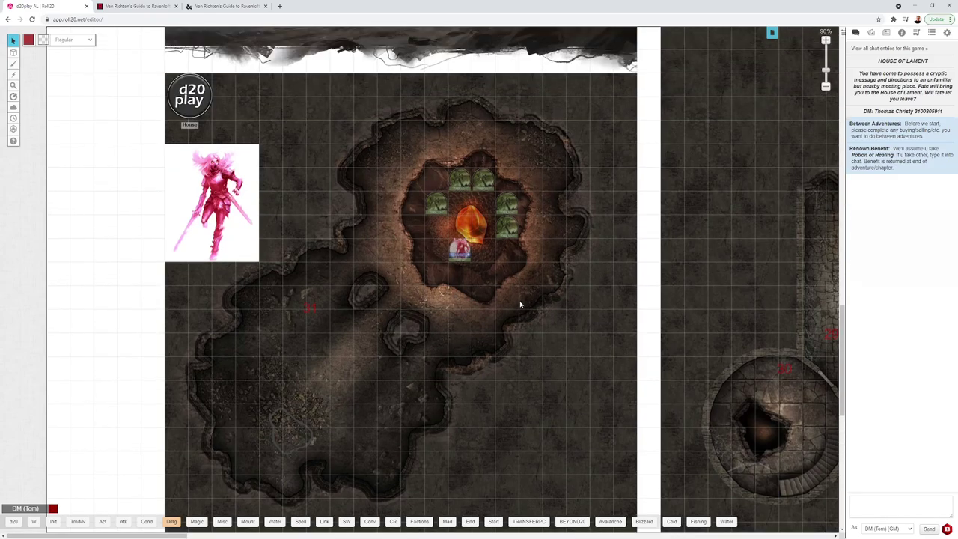
# Set the pink token's Bar 2 to 0 / 10, clear Bar 1, and save the settings
pyautogui.scroll(2, 519, 302)
pyautogui.scroll(3, 520, 301)
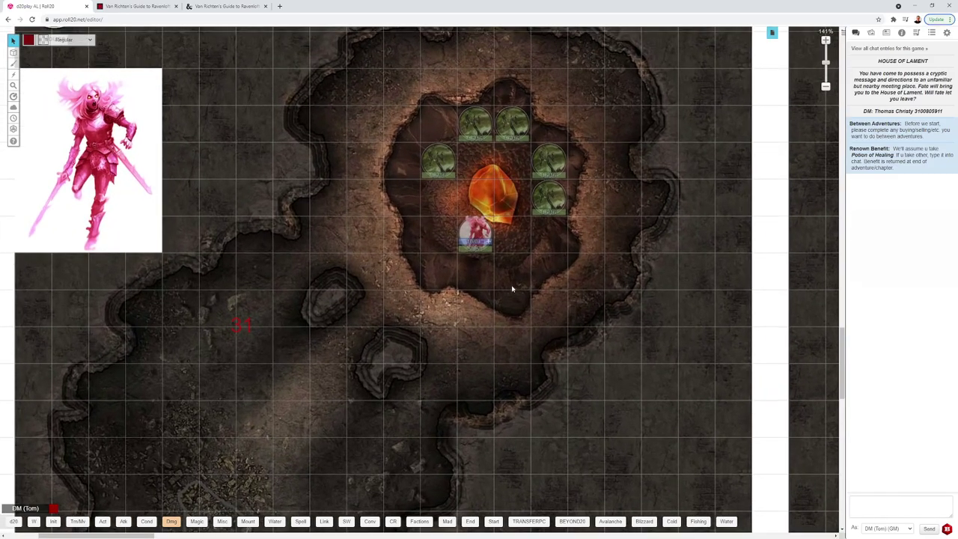
pyautogui.click(475, 233)
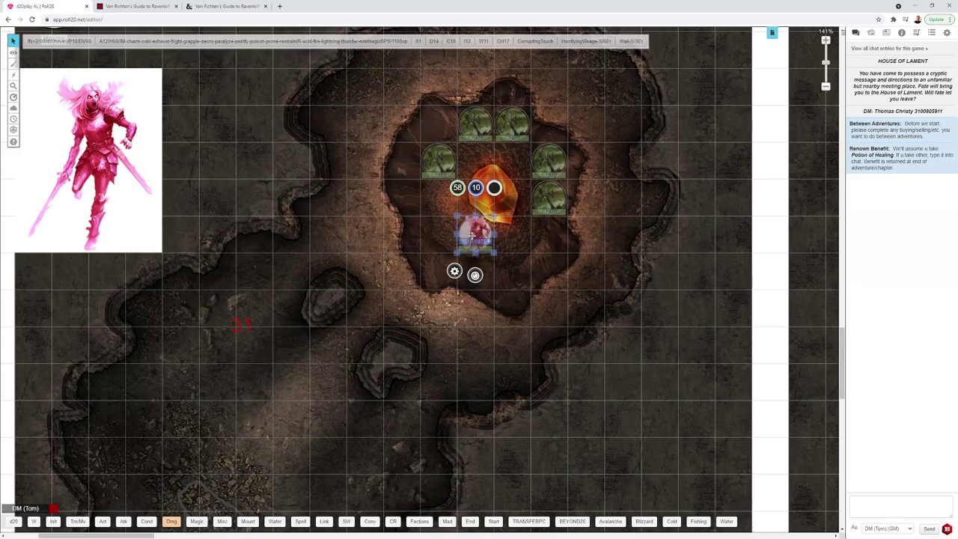
pyautogui.doubleClick(474, 236)
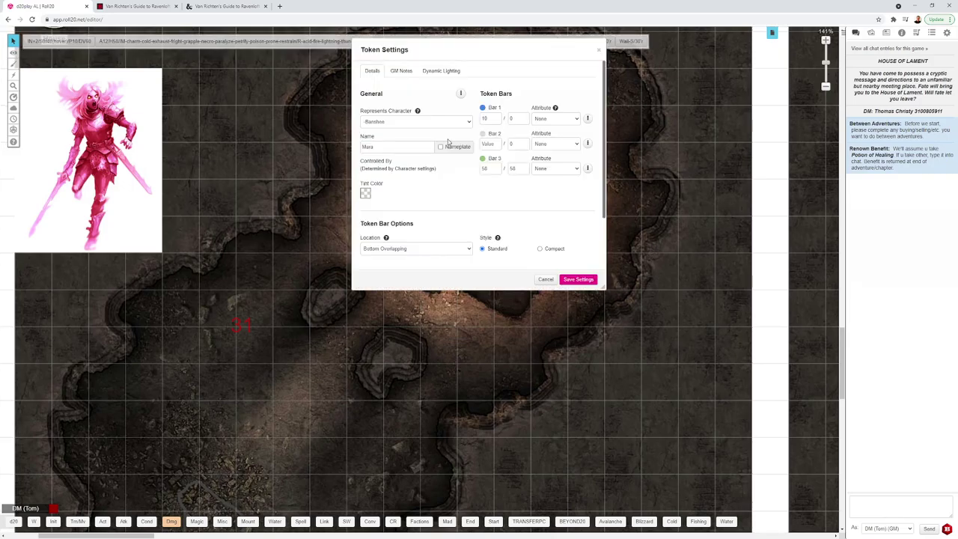
pyautogui.click(521, 143)
pyautogui.write('10')
pyautogui.click(496, 143)
pyautogui.write('0')
pyautogui.click(491, 118)
pyautogui.press('BackSpace')
pyautogui.press('BackSpace')
pyautogui.click(522, 118)
pyautogui.press('BackSpace')
pyautogui.click(587, 278)
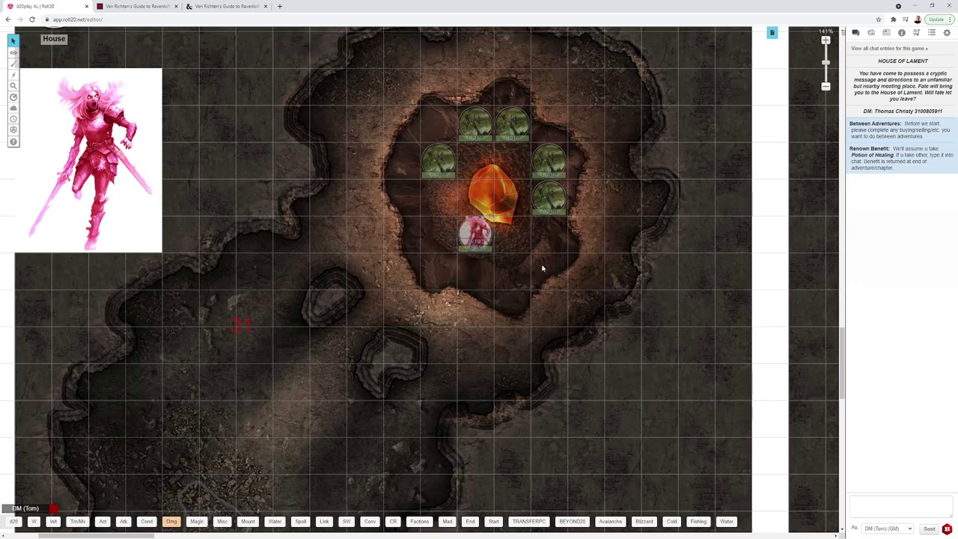
pyautogui.click(479, 238)
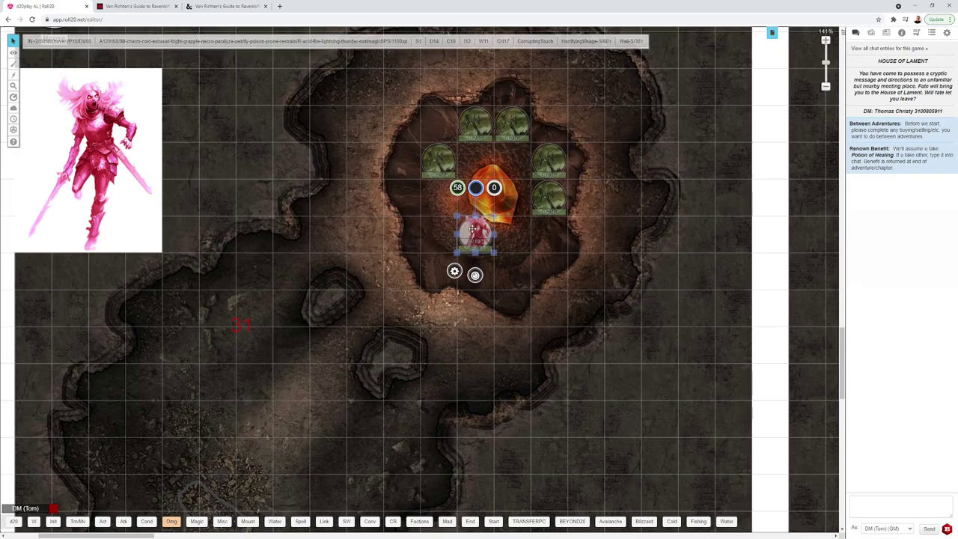
# Reopen the pink token's settings and re-enter 0 as Bar 2's current value, then save
pyautogui.scroll(3, 531, 261)
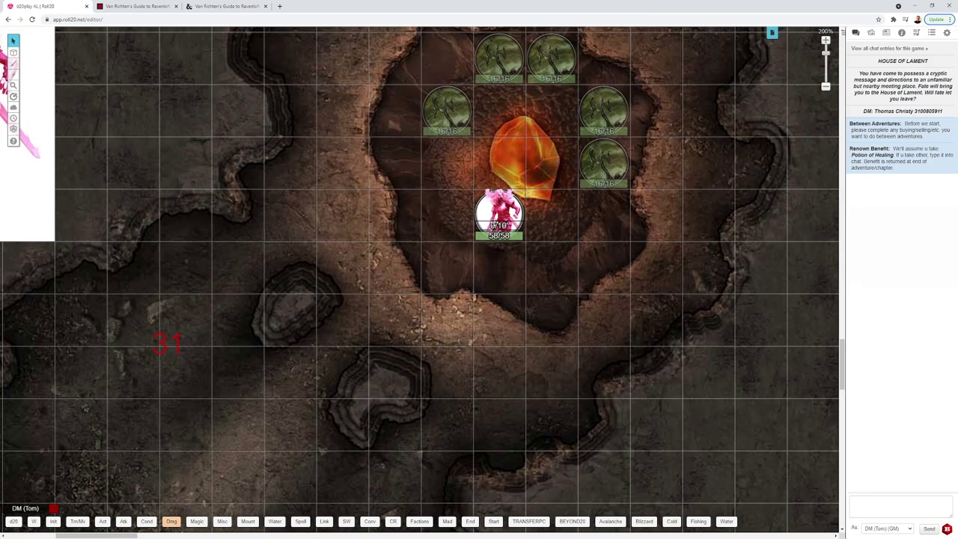
pyautogui.click(500, 209)
pyautogui.doubleClick(500, 209)
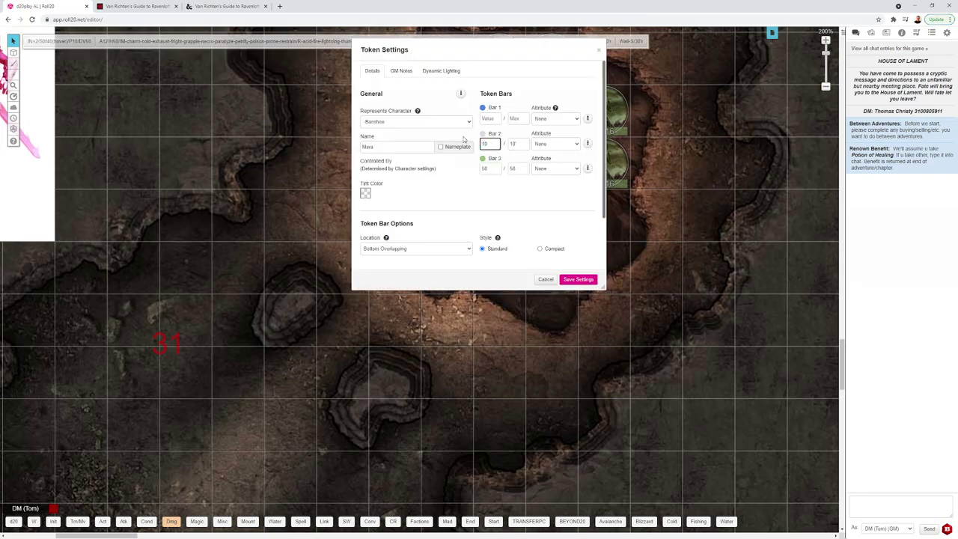
pyautogui.click(577, 279)
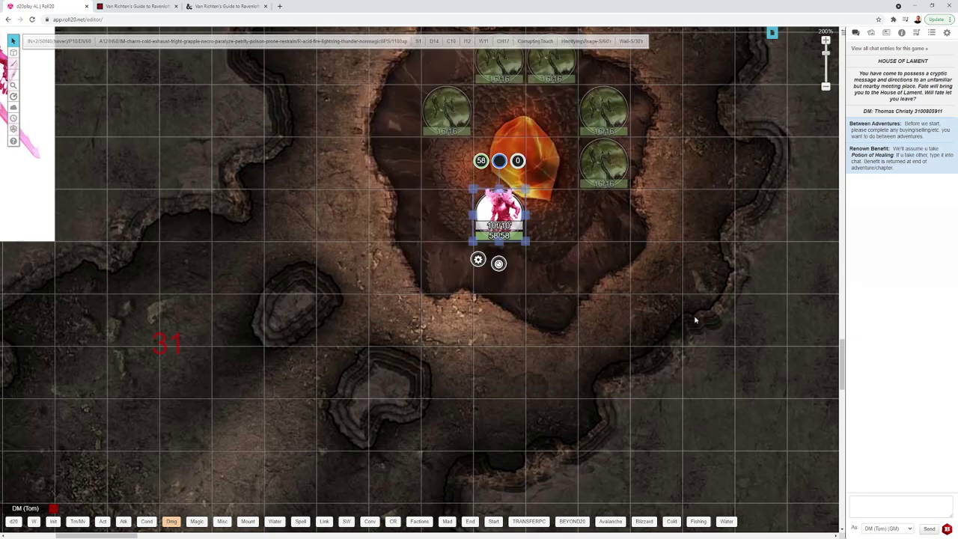
pyautogui.click(684, 267)
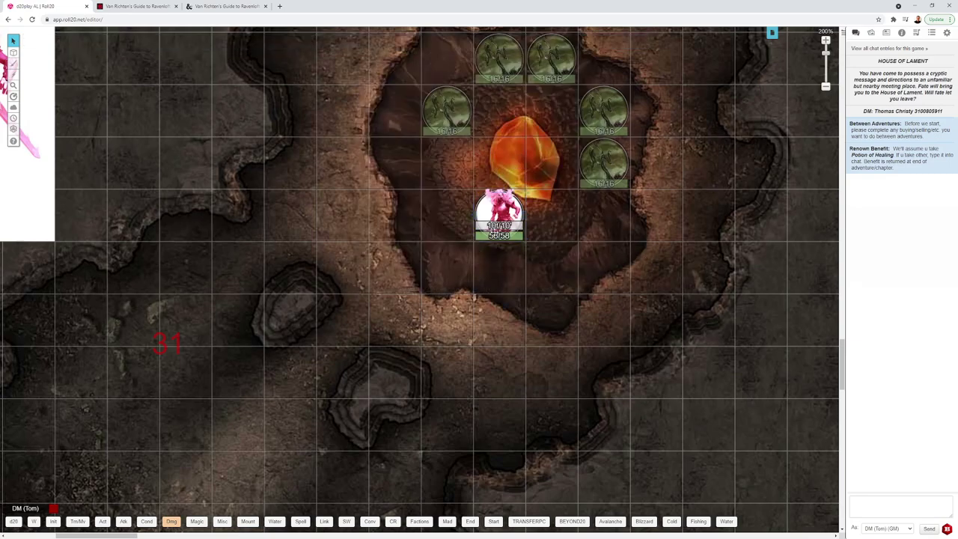
pyautogui.doubleClick(497, 224)
pyautogui.doubleClick(490, 143)
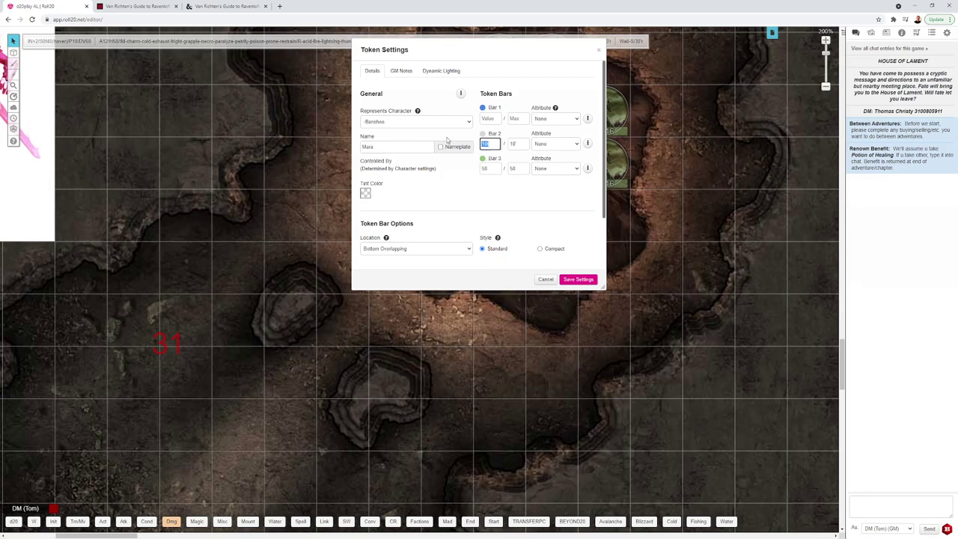
pyautogui.write('0')
pyautogui.click(580, 281)
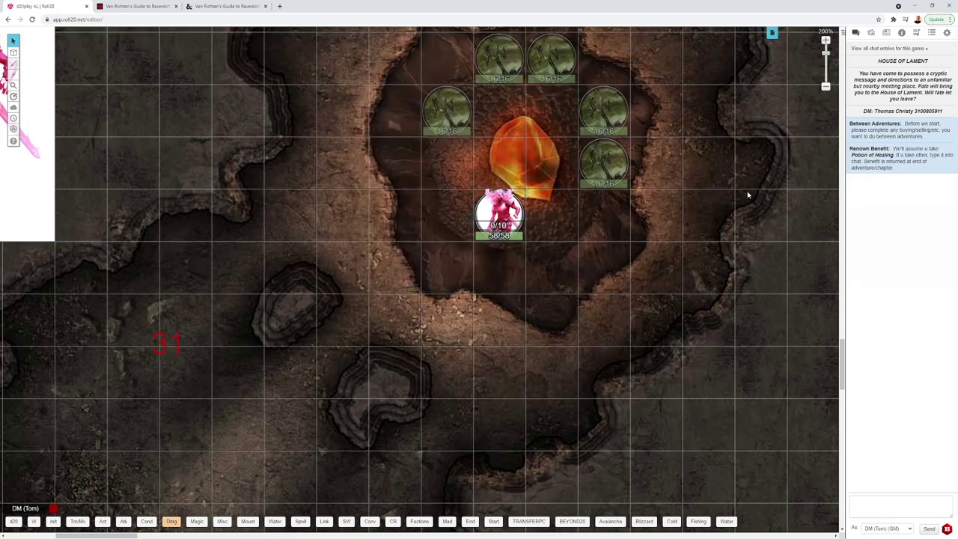
# Zoom out from the cave, select the illustration, and scroll up to the grey map above it
pyautogui.scroll(2, 627, 167)
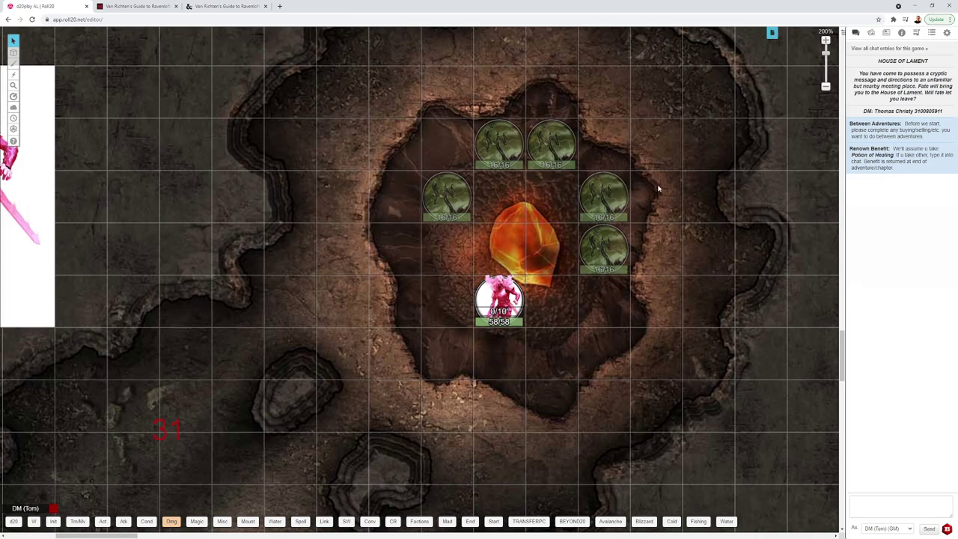
pyautogui.scroll(-5, 627, 215)
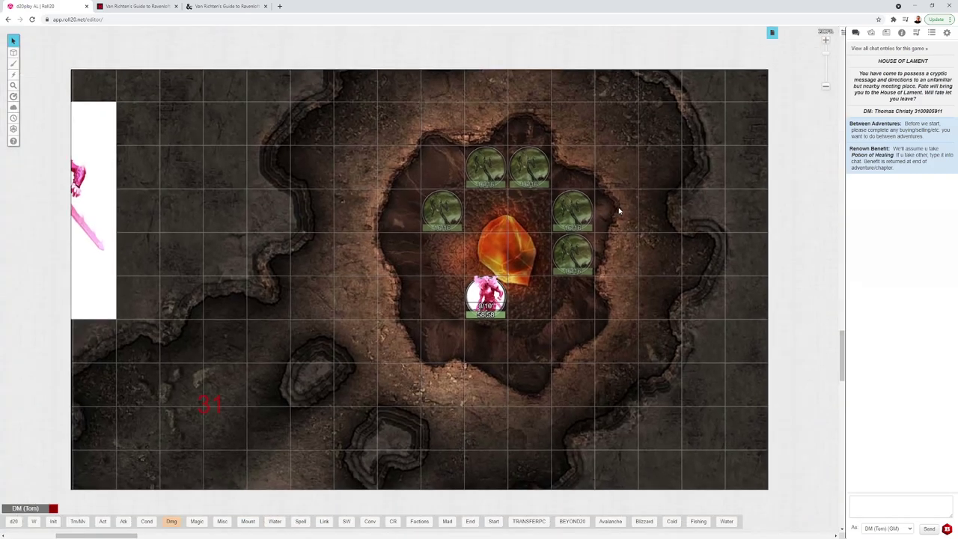
pyautogui.scroll(-3, 548, 290)
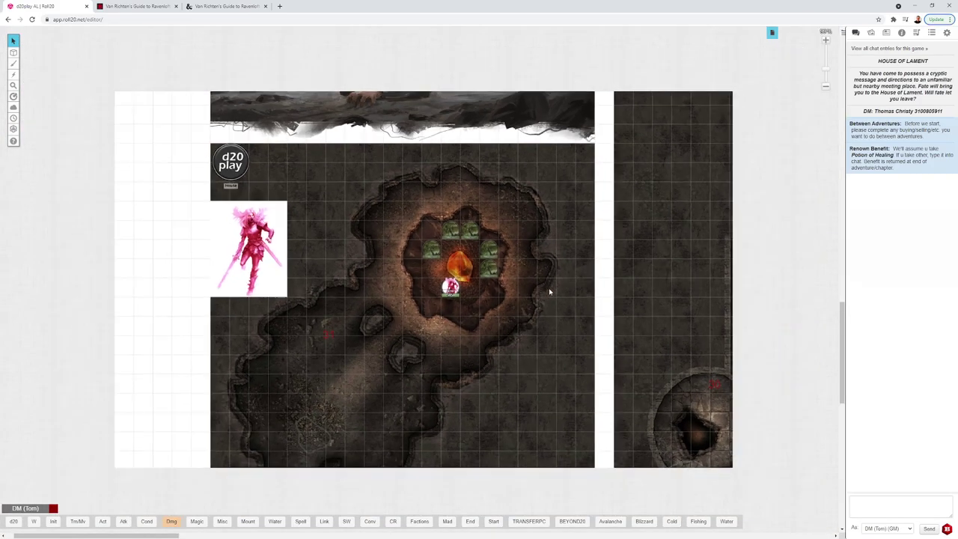
pyautogui.scroll(3, 449, 225)
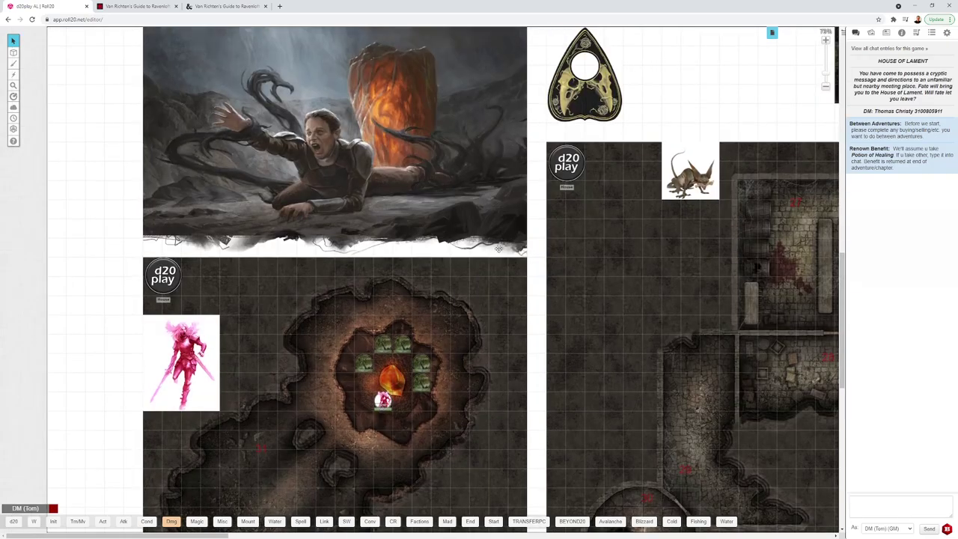
pyautogui.click(300, 160)
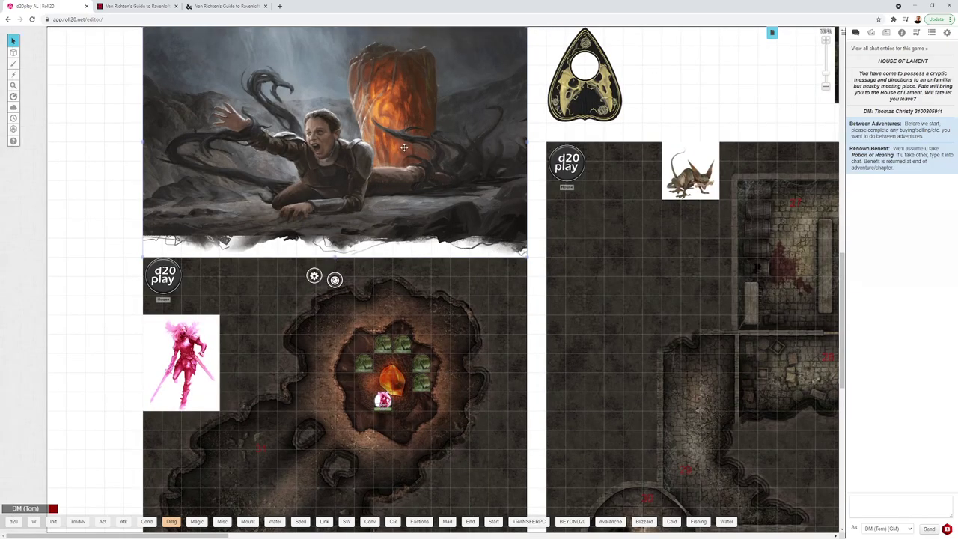
pyautogui.scroll(3, 430, 108)
# Duplicate the Ouija planchette token, dropping the copy onto the grey map
pyautogui.scroll(-5, 473, 197)
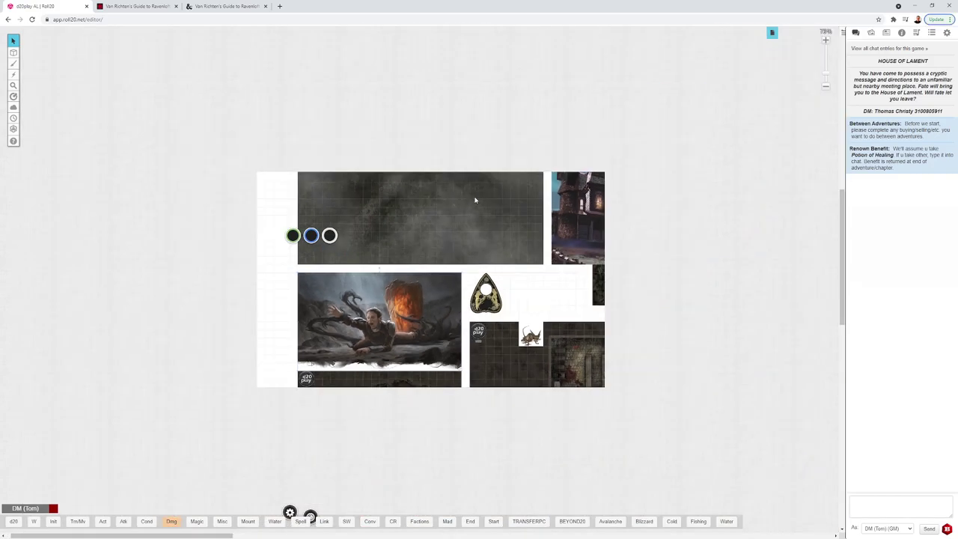
pyautogui.scroll(3, 222, 208)
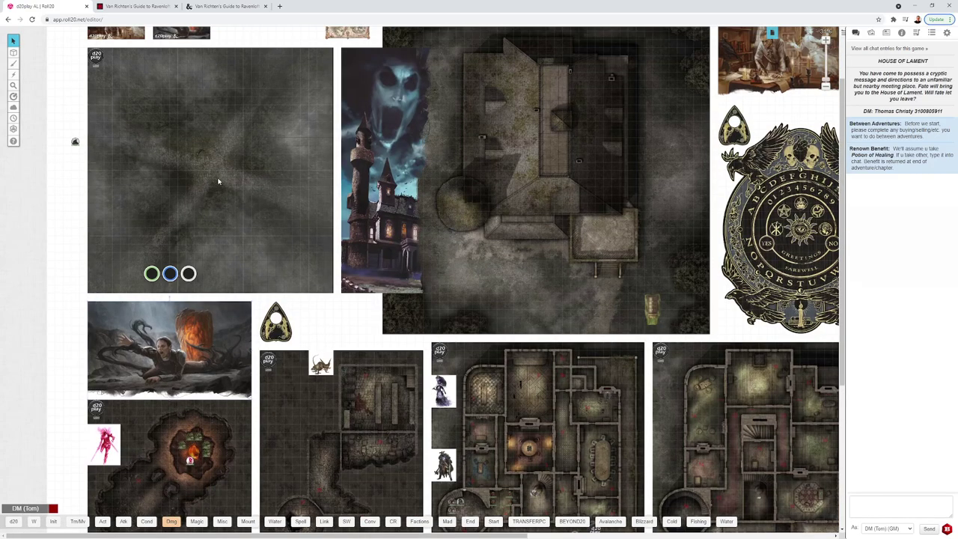
pyautogui.click(275, 318)
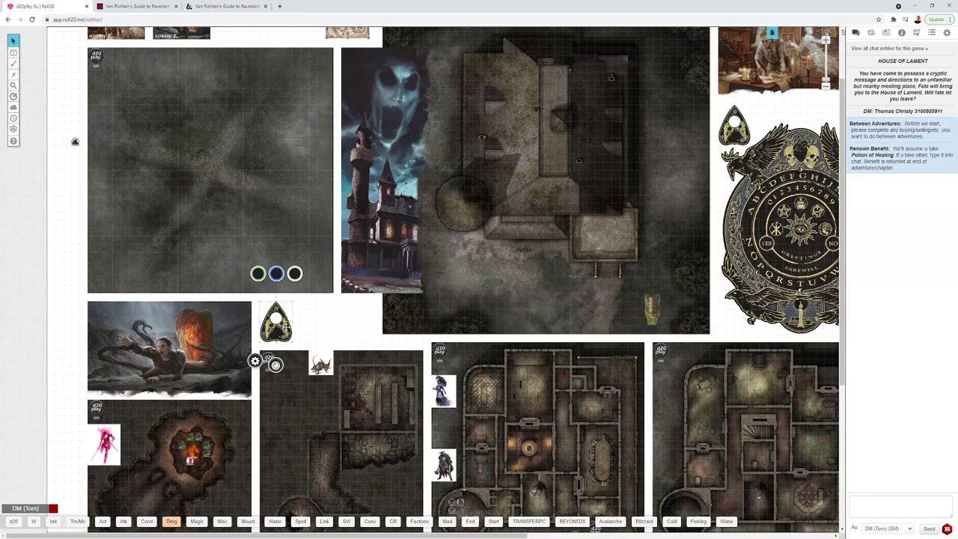
pyautogui.moveTo(275, 318); pyautogui.dragTo(227, 202)
pyautogui.click(271, 278)
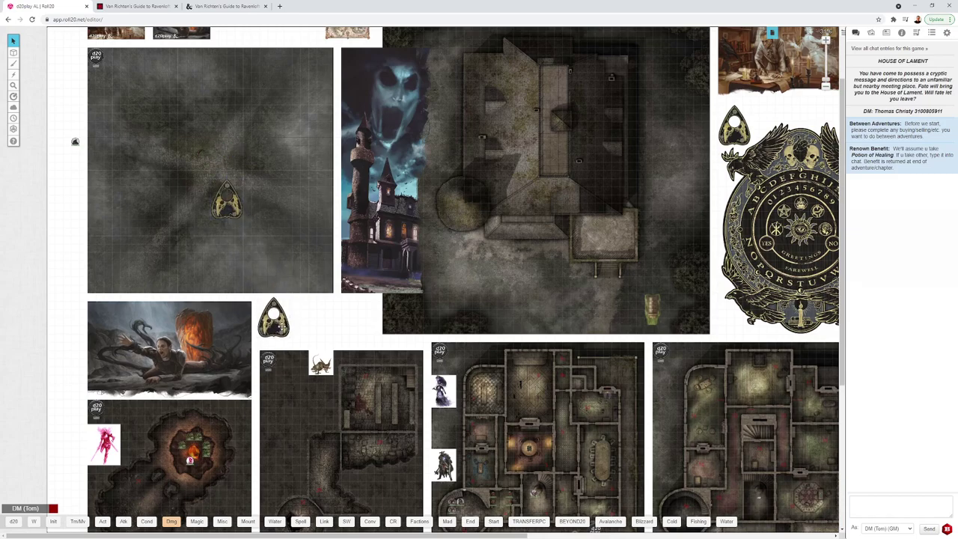
pyautogui.click(277, 321)
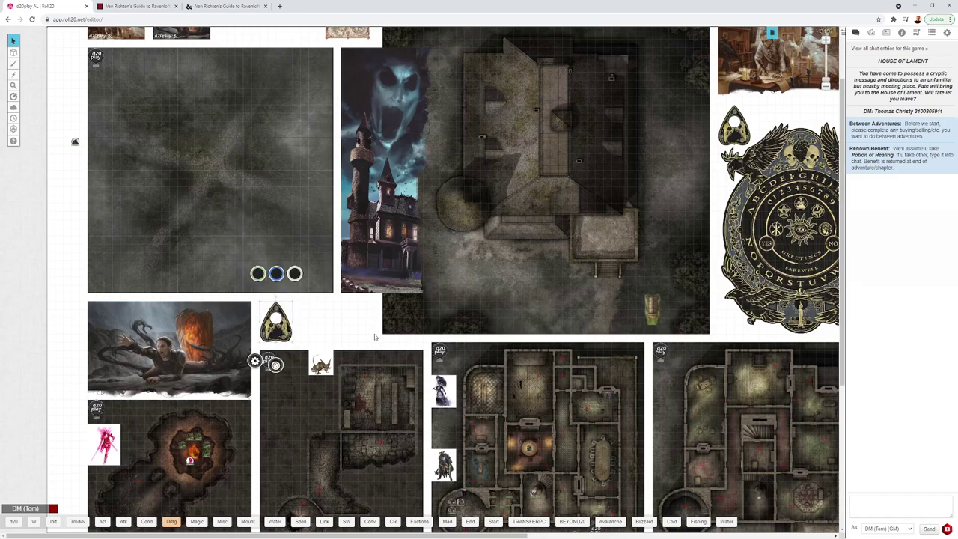
# Zoom into the Ouija board and slide the planchette to its centre, then onto NO
pyautogui.hscroll(4, 378, 336)
pyautogui.scroll(6, 571, 232)
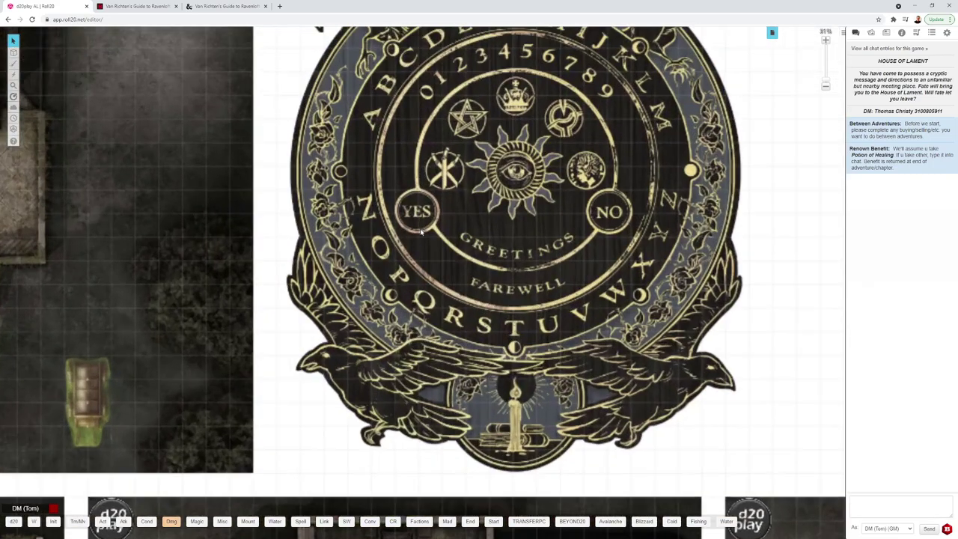
pyautogui.scroll(-5, 570, 232)
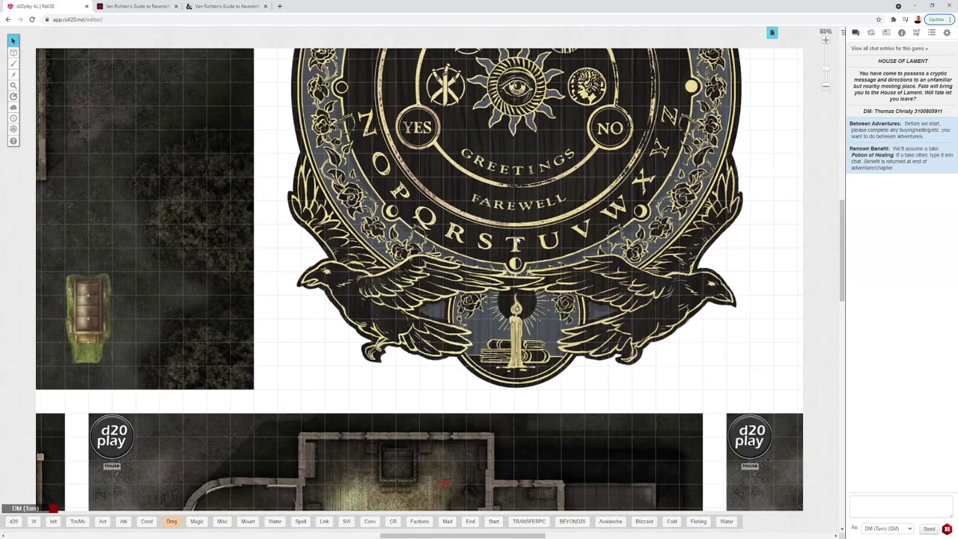
pyautogui.scroll(2, 517, 240)
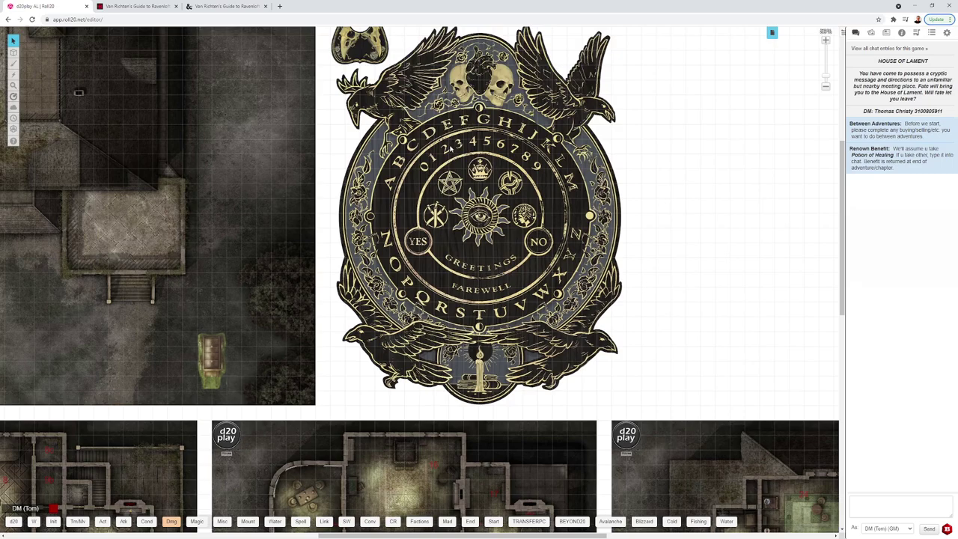
pyautogui.moveTo(366, 51); pyautogui.dragTo(540, 251)
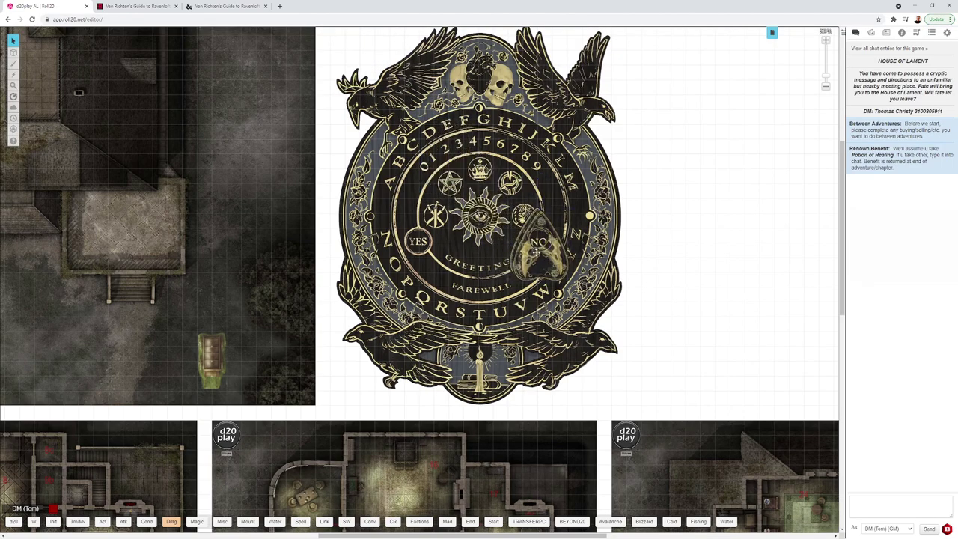
pyautogui.moveTo(453, 161); pyautogui.dragTo(362, 30)
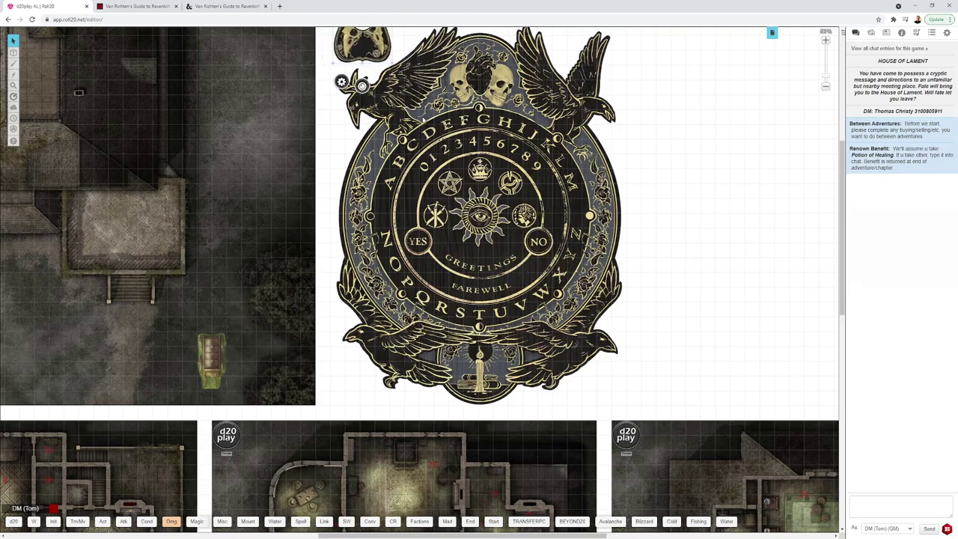
pyautogui.scroll(2, 462, 163)
pyautogui.scroll(2, 462, 162)
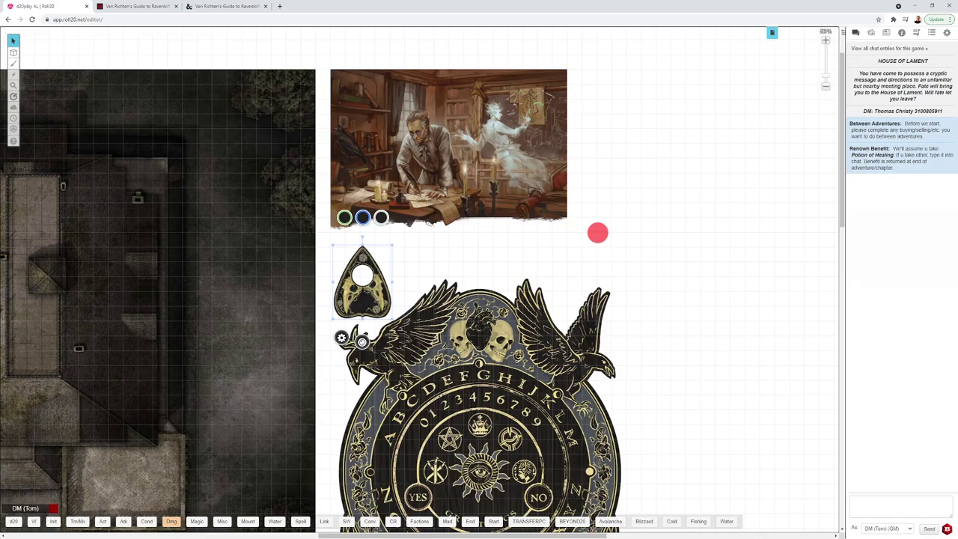
# Move the d20play token onto the upper-floor map between rooms 21b and 21a
pyautogui.scroll(-3, 419, 284)
pyautogui.scroll(3, 419, 284)
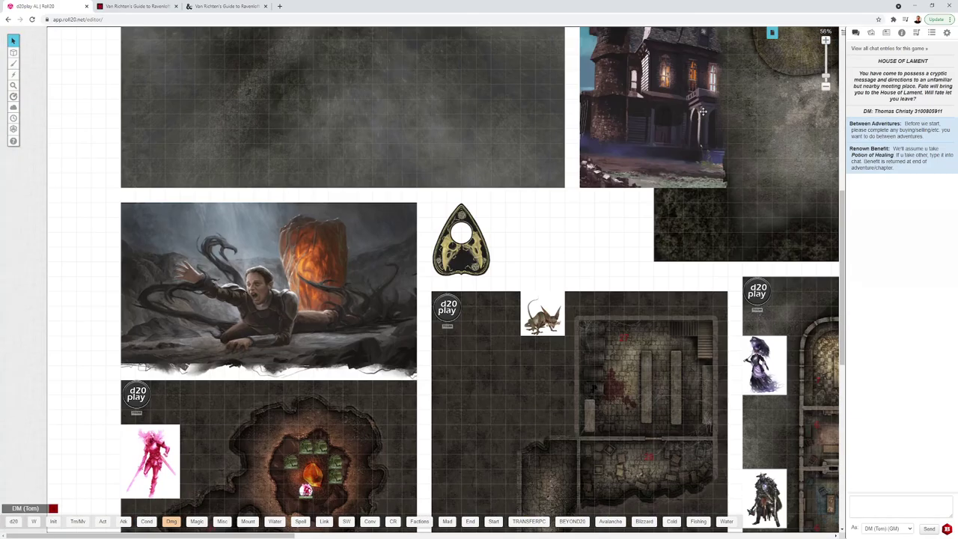
pyautogui.scroll(-5, 504, 233)
pyautogui.scroll(4, 513, 288)
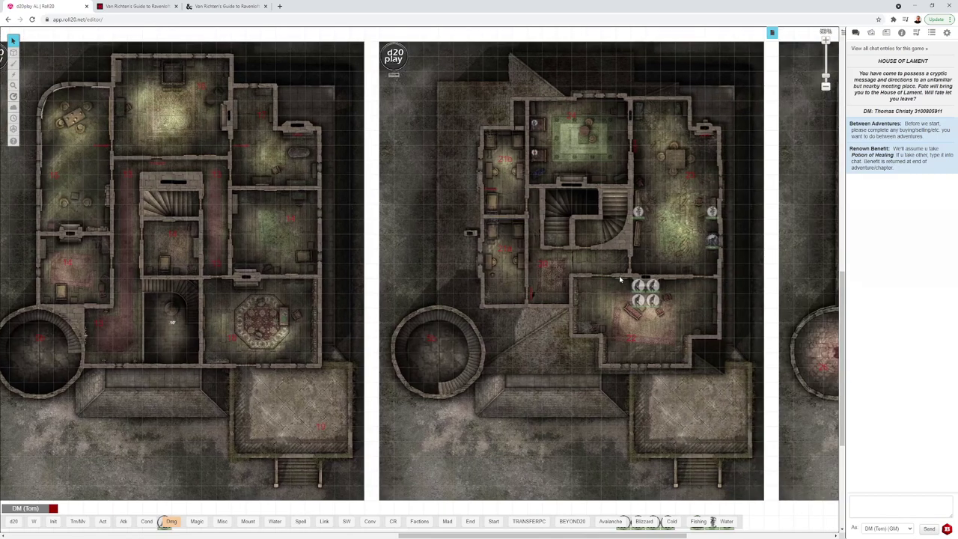
pyautogui.moveTo(508, 298); pyautogui.dragTo(488, 313)
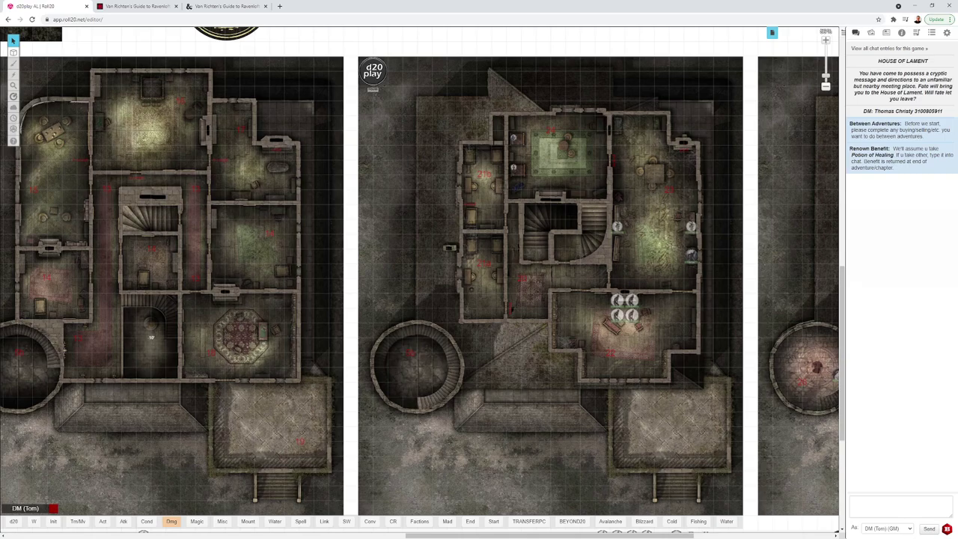
pyautogui.scroll(5, 627, 165)
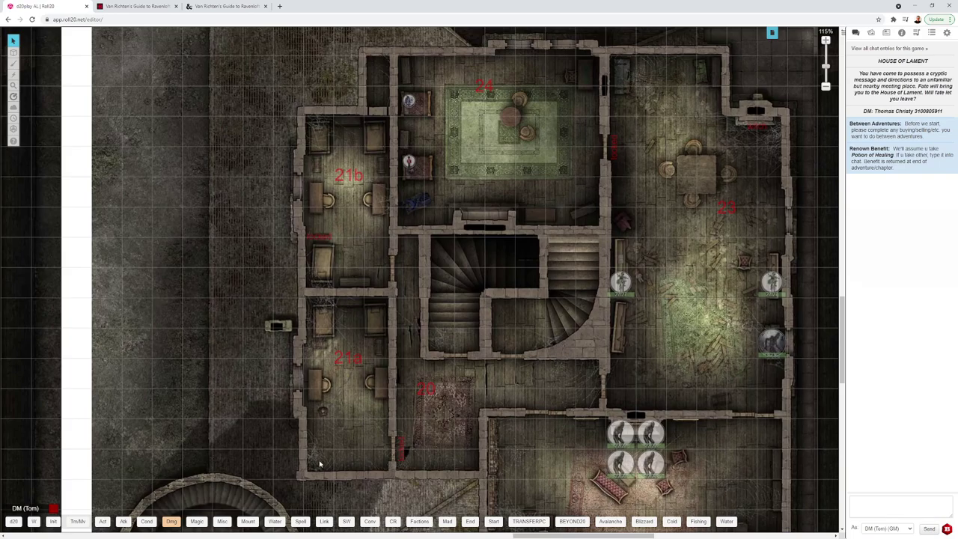
pyautogui.scroll(-4, 348, 370)
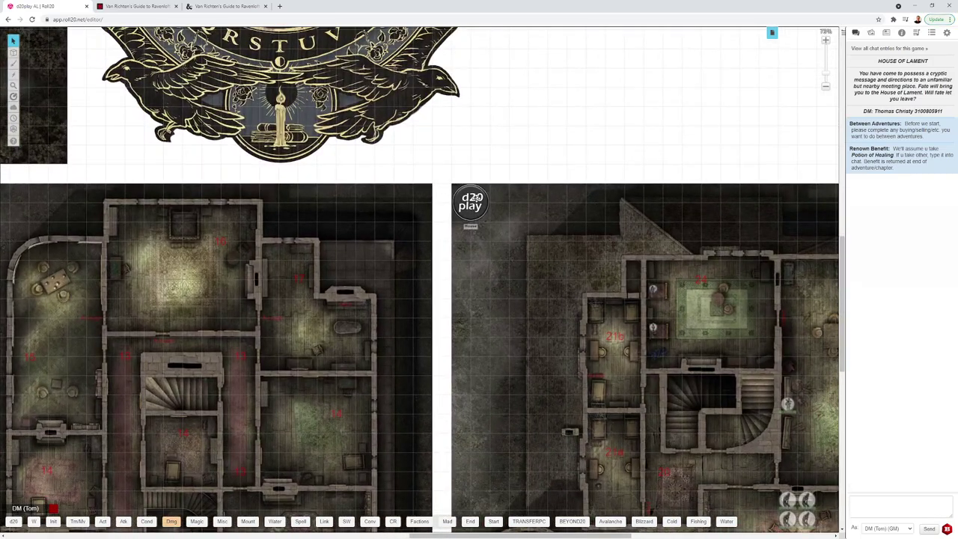
pyautogui.moveTo(474, 196); pyautogui.dragTo(312, 207)
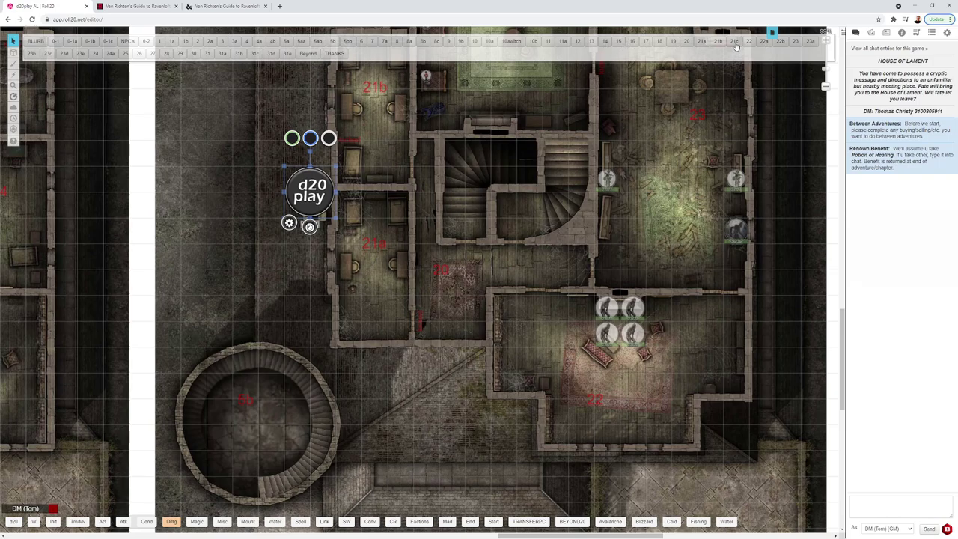
# Post room 21a's Servants' Quarters and room 23's Nursery descriptions using the 21a and 23 macros
pyautogui.click(701, 41)
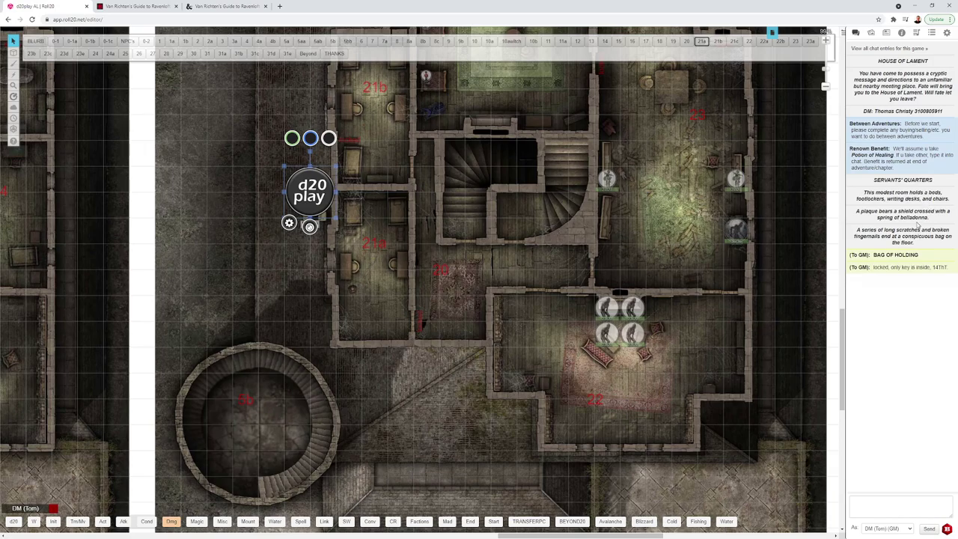
pyautogui.scroll(4, 641, 246)
pyautogui.hscroll(2, 641, 246)
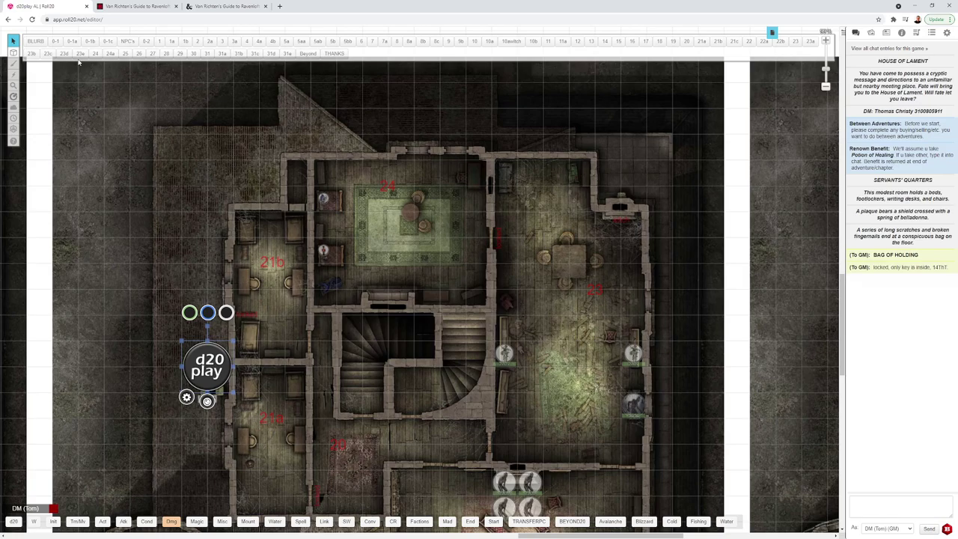
pyautogui.click(794, 41)
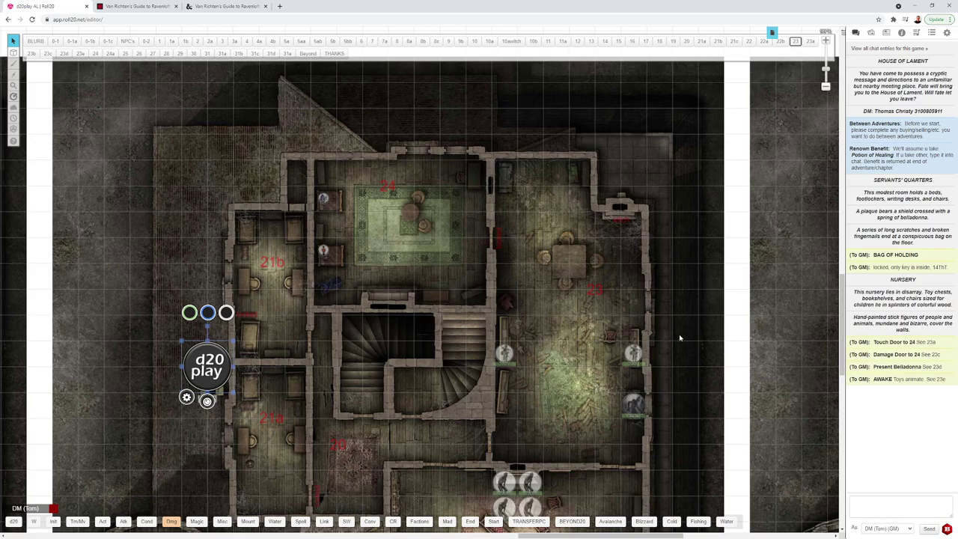
pyautogui.scroll(3, 678, 334)
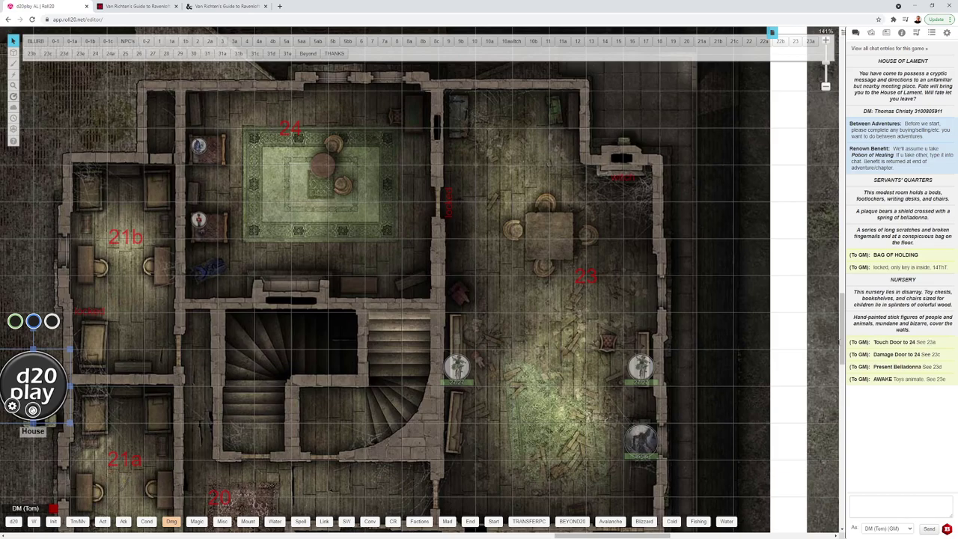
# Post the nursery's 23e Toys, 23a Symbol on Door, 23b Holy Symbol? and 23d Belladona entries to chat
pyautogui.click(79, 54)
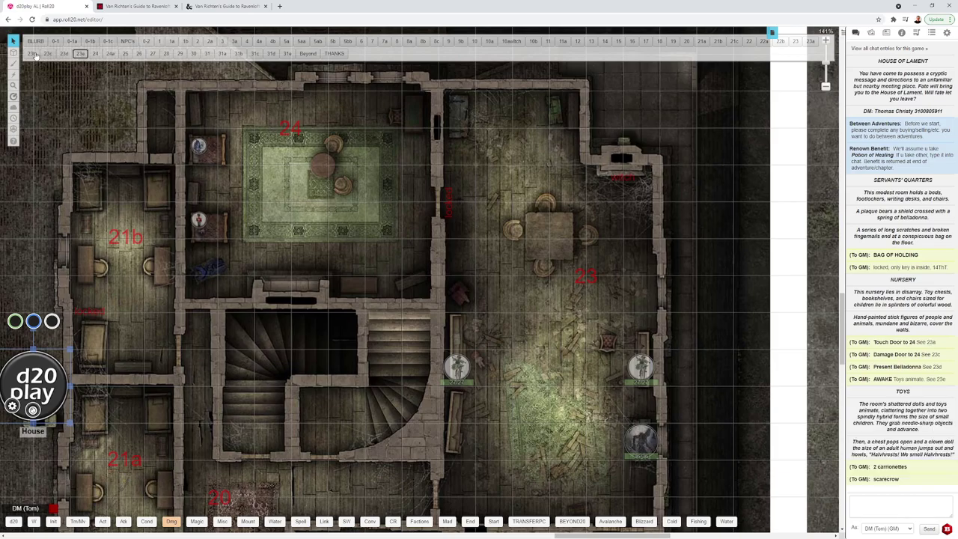
pyautogui.click(810, 41)
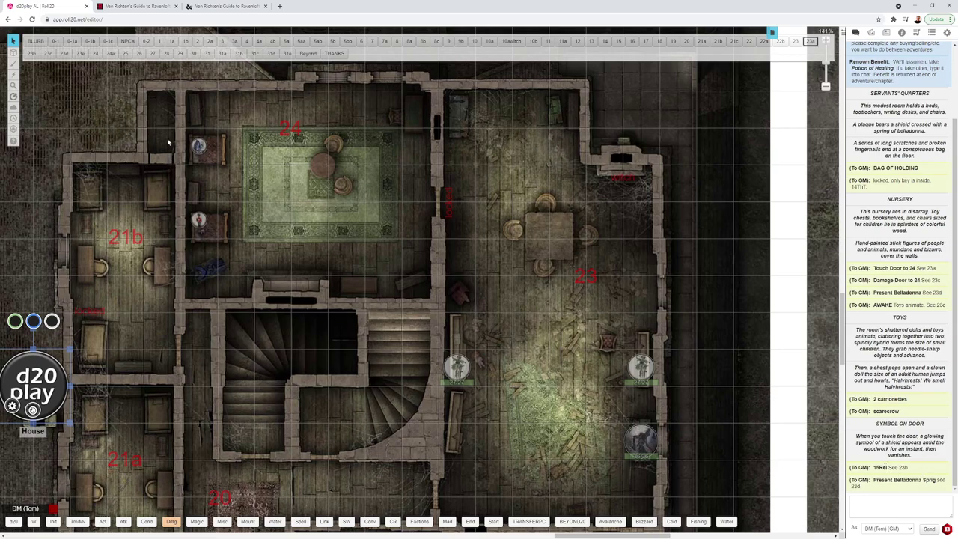
pyautogui.click(31, 54)
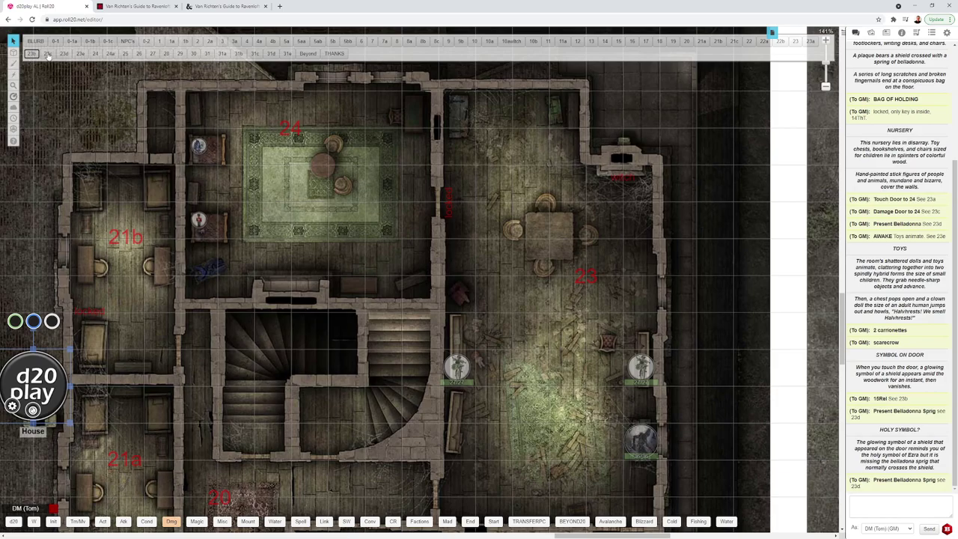
pyautogui.click(65, 56)
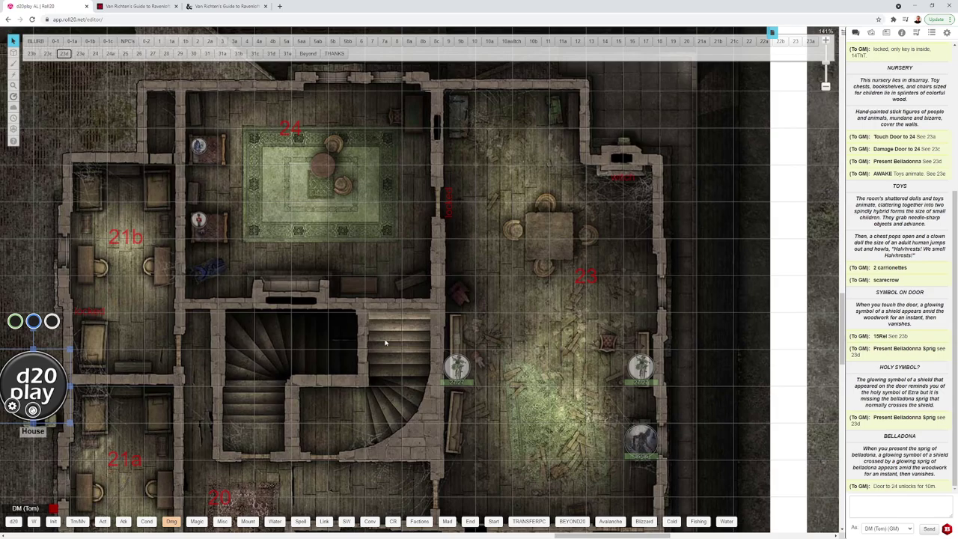
# Zoom out until the field map, manor art, spirit board and four floor plans all show
pyautogui.scroll(-3, 286, 263)
pyautogui.scroll(-5, 286, 264)
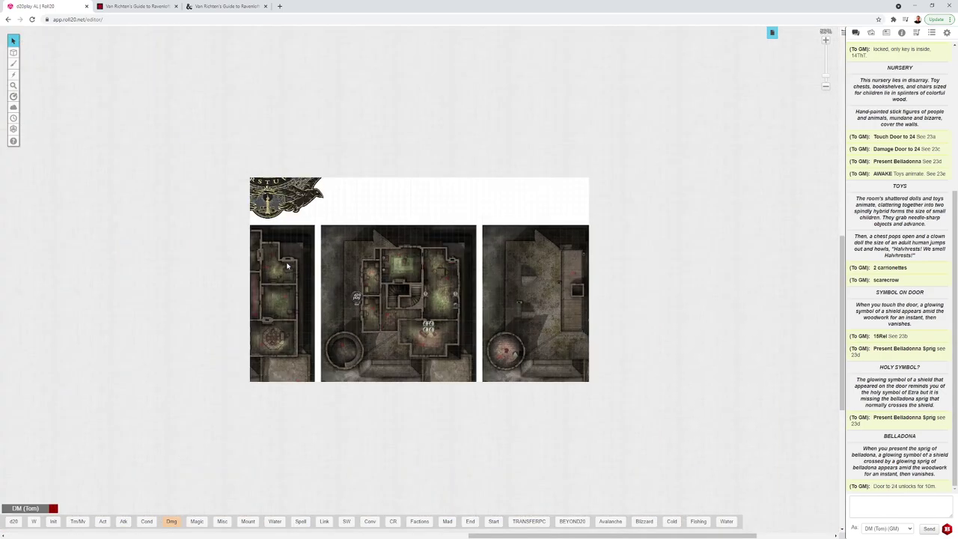
pyautogui.scroll(-5, 287, 265)
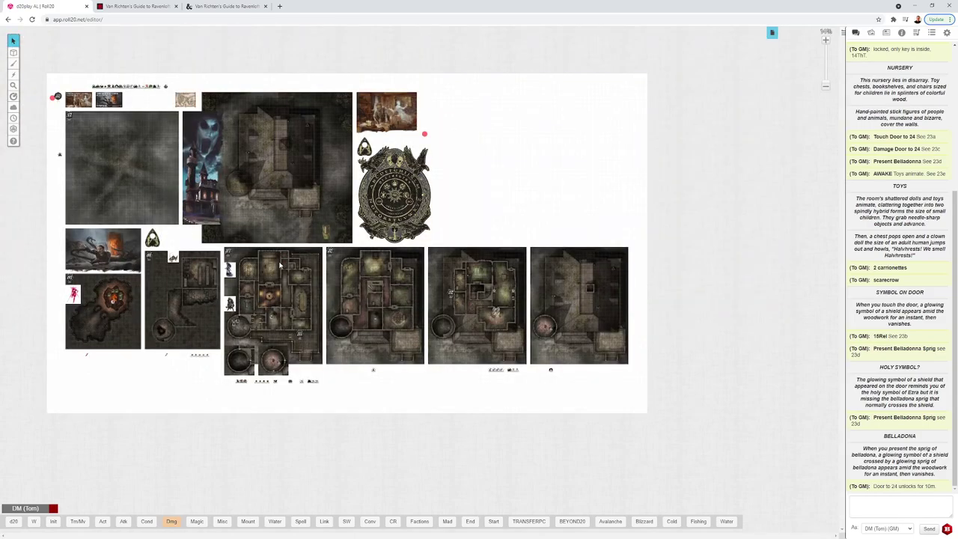